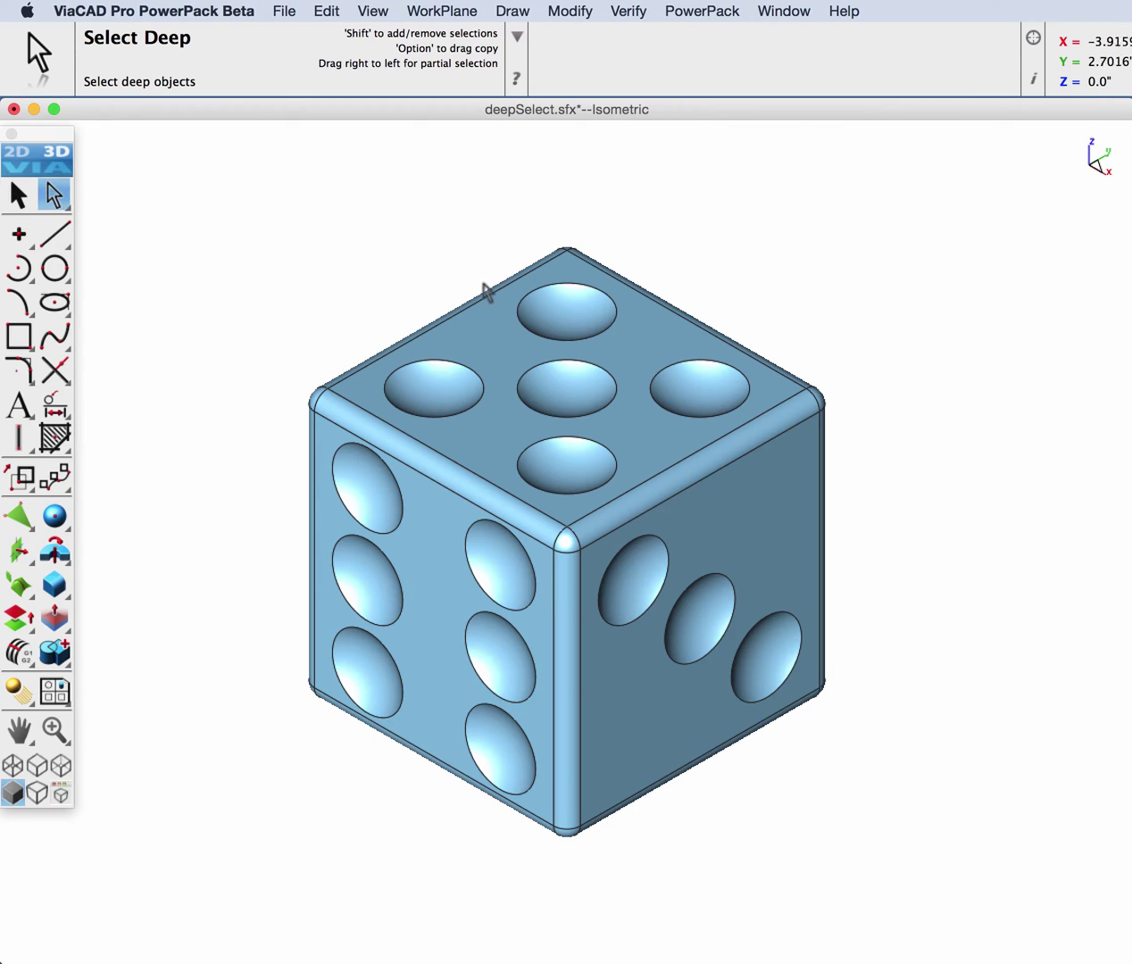
Cut the top-left and top pips, then delete the upper-right and lower pips from the die.
left_click_drag(368, 350, 498, 424)
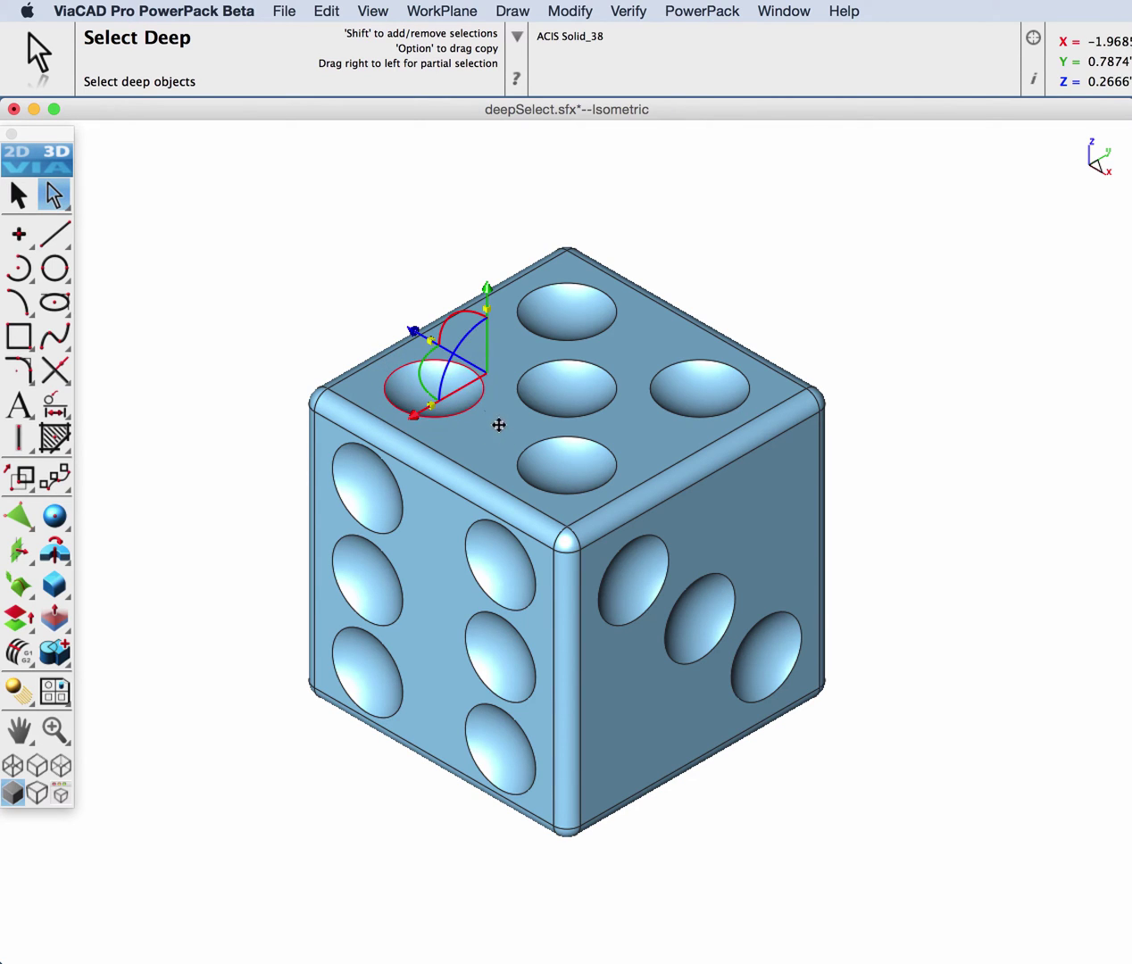
left_click(327, 11)
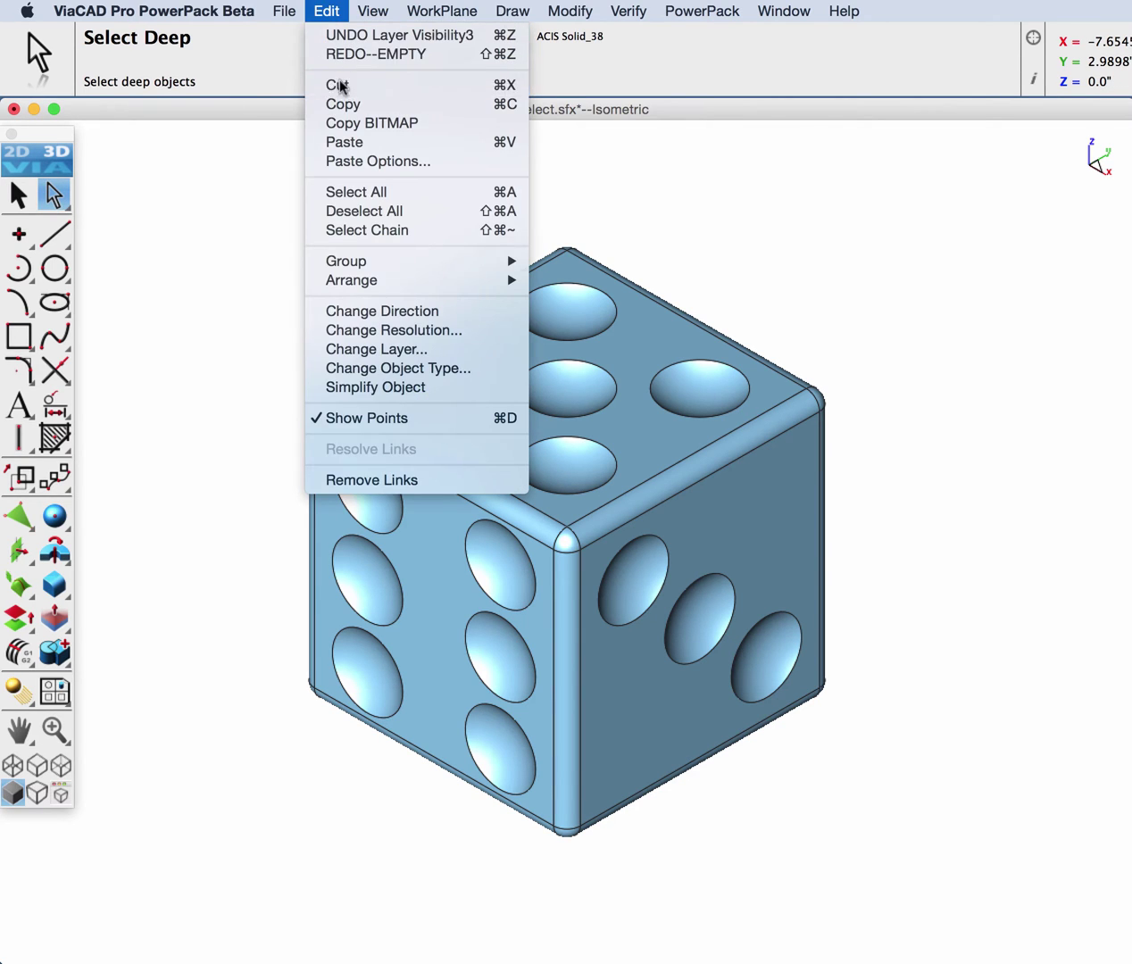
left_click(340, 84)
left_click_drag(497, 274, 629, 348)
left_click(326, 11)
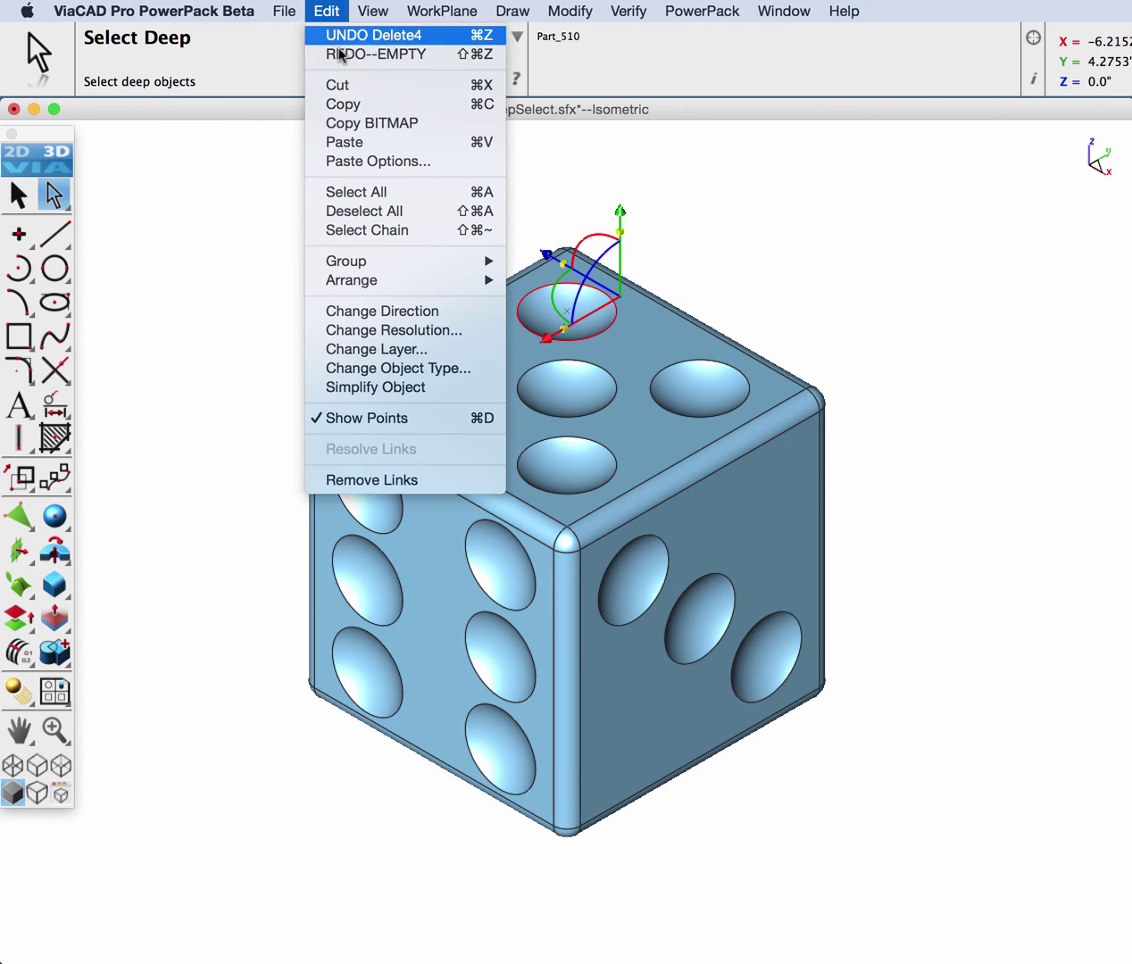
left_click(348, 85)
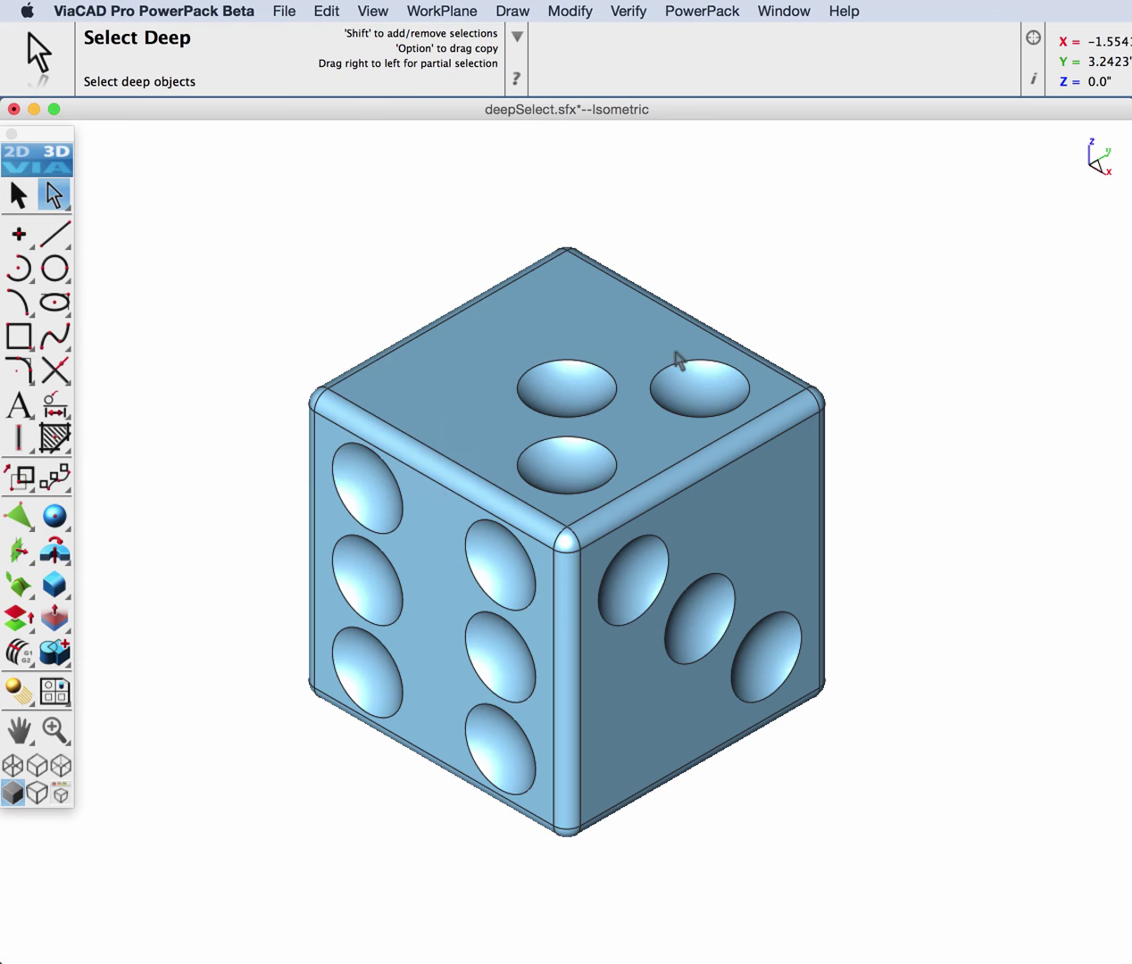
left_click_drag(635, 333, 764, 434)
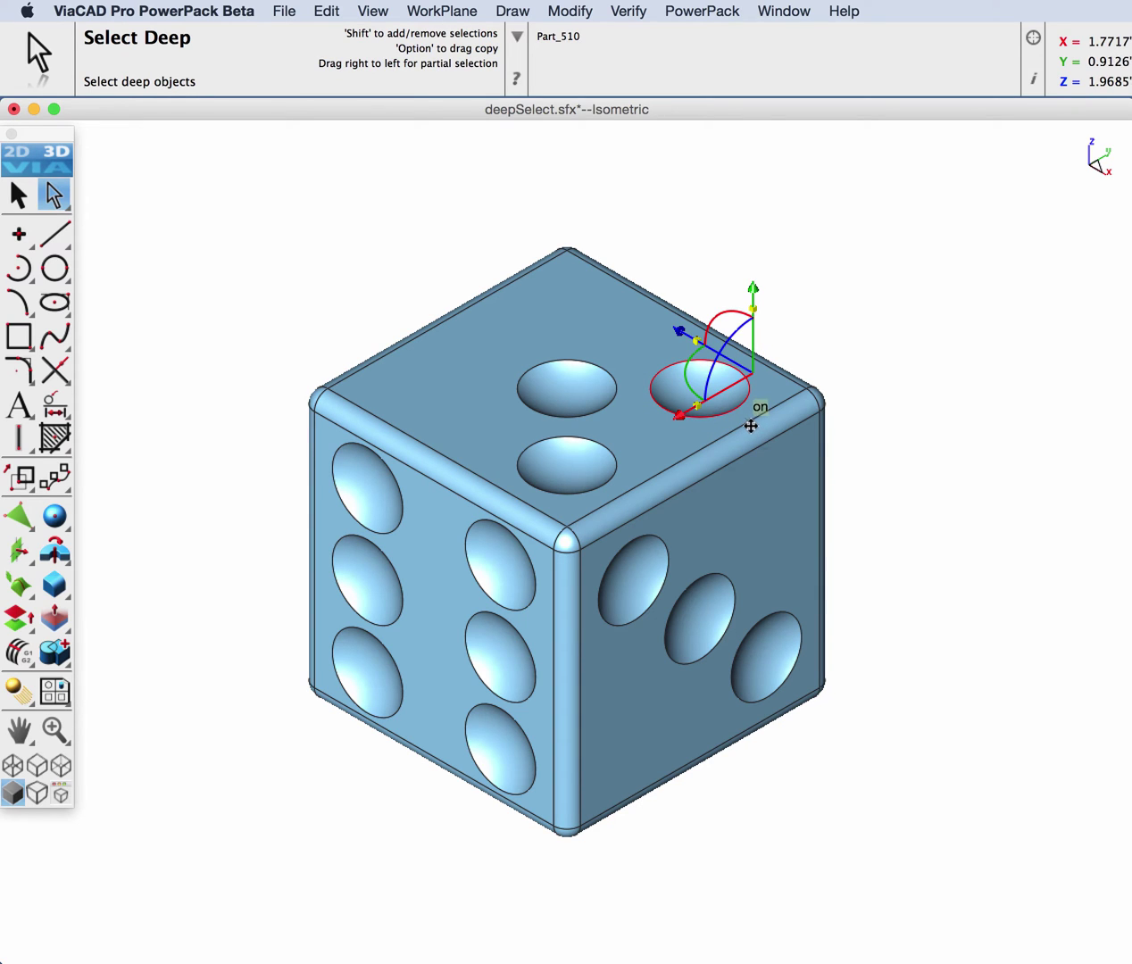
key("Delete")
left_click_drag(505, 438, 646, 497)
key("Delete")
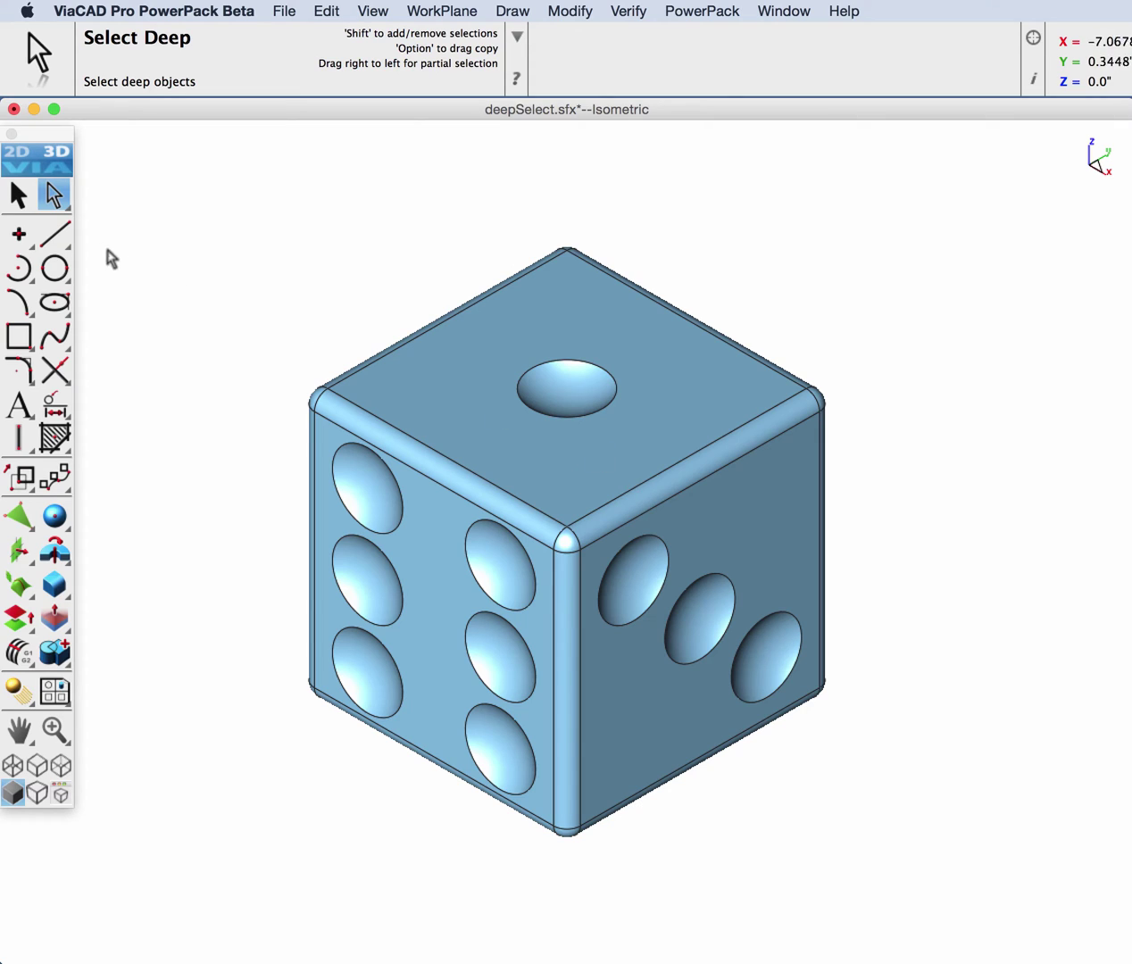
Copy the centre pip diagonally to the top-left position and pick that pip's face.
left_click_drag(493, 343, 624, 429)
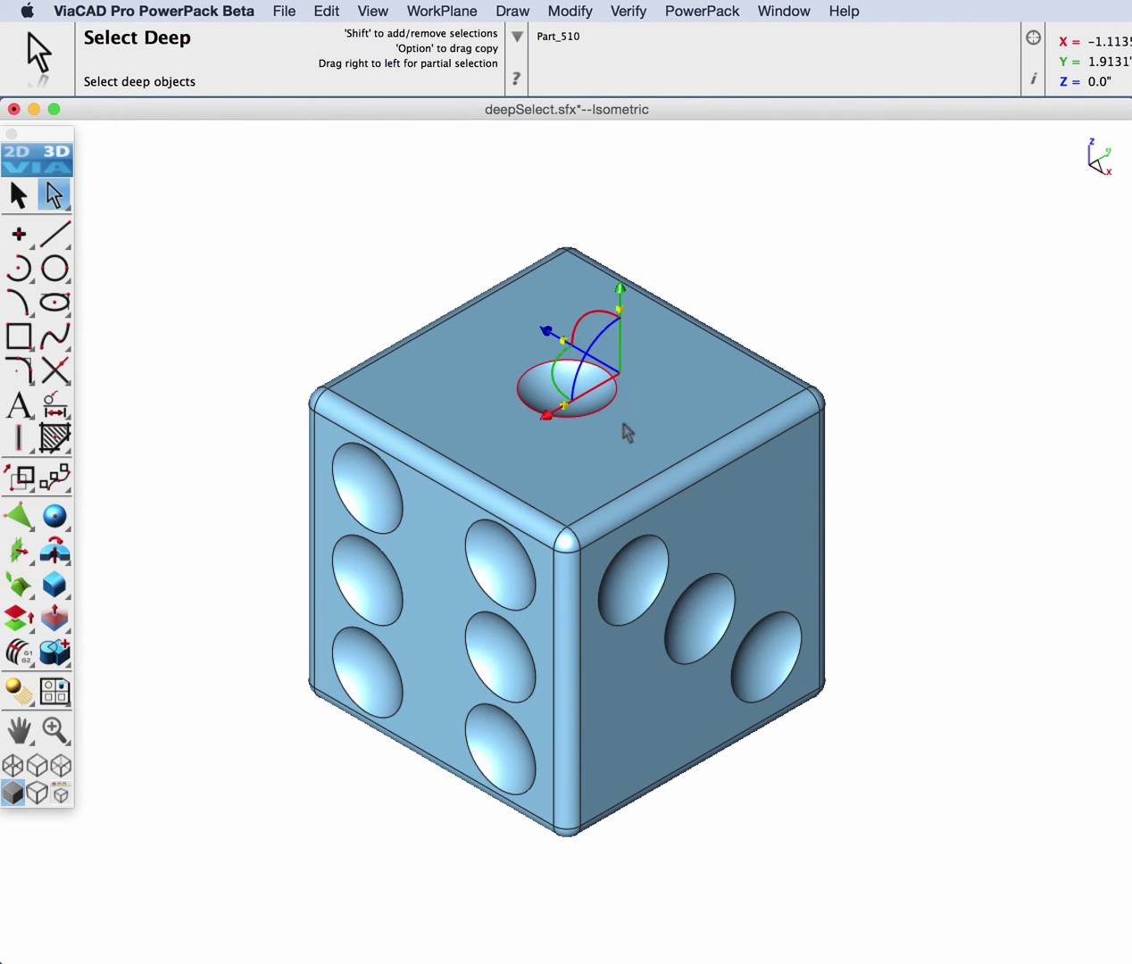
left_click_drag(541, 414, 474, 452)
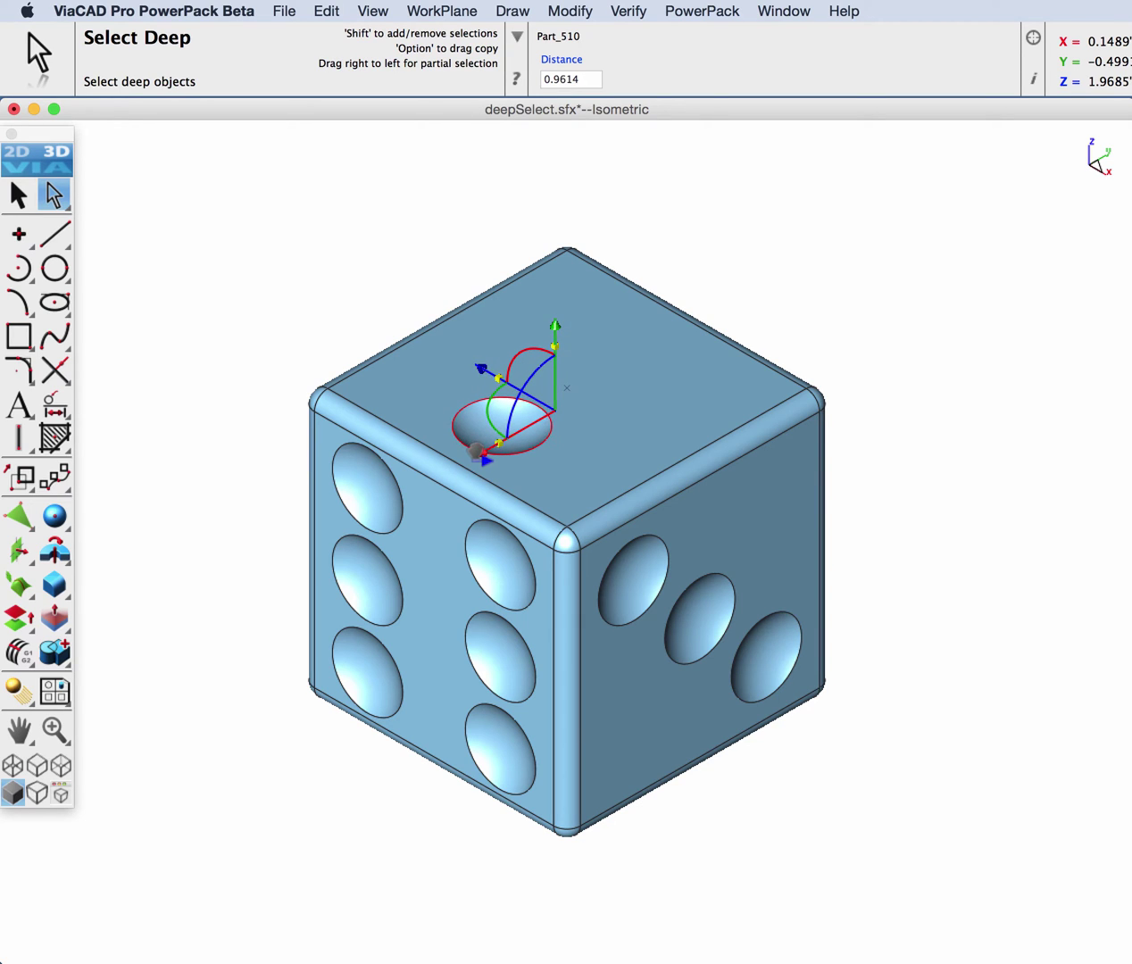
left_click_drag(475, 371, 409, 330)
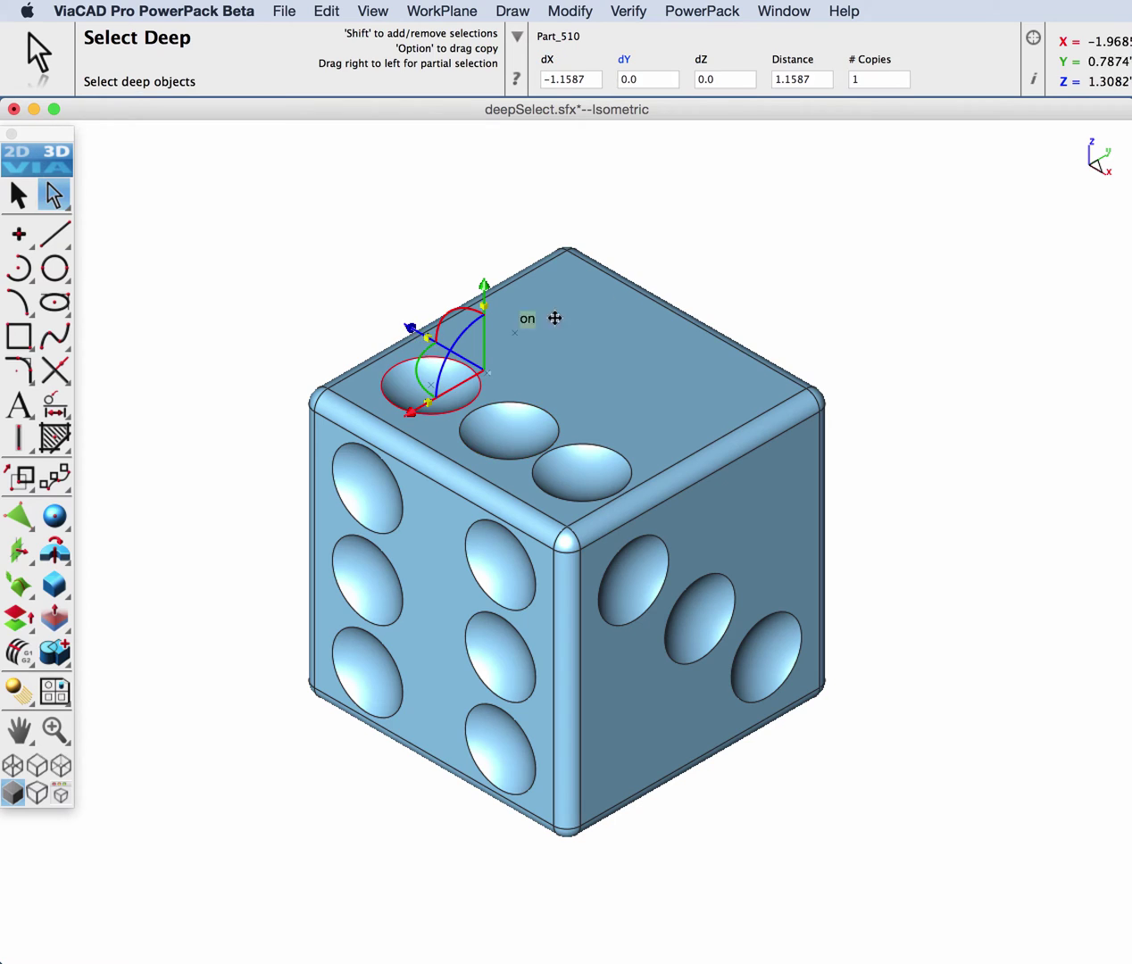
left_click(789, 261)
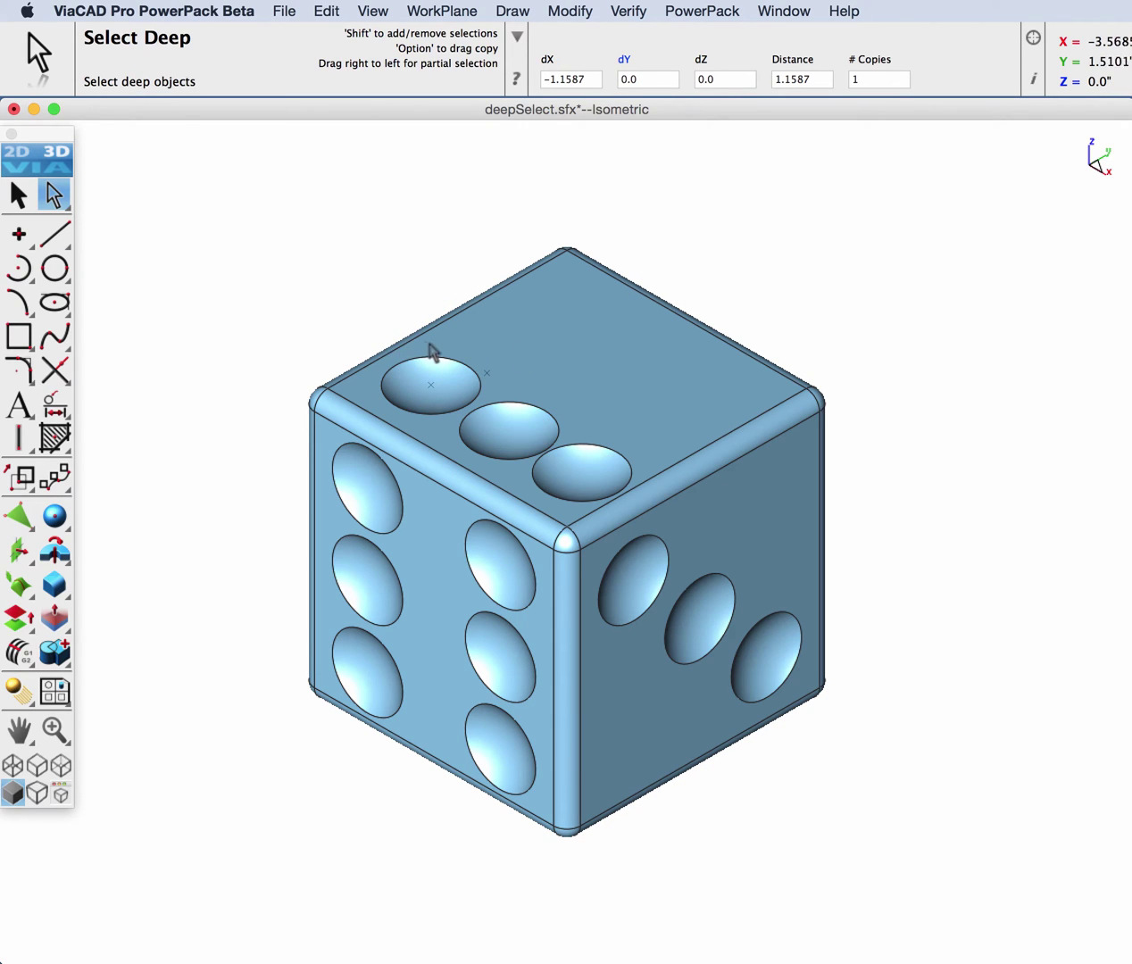
left_click(451, 377)
left_click(469, 371)
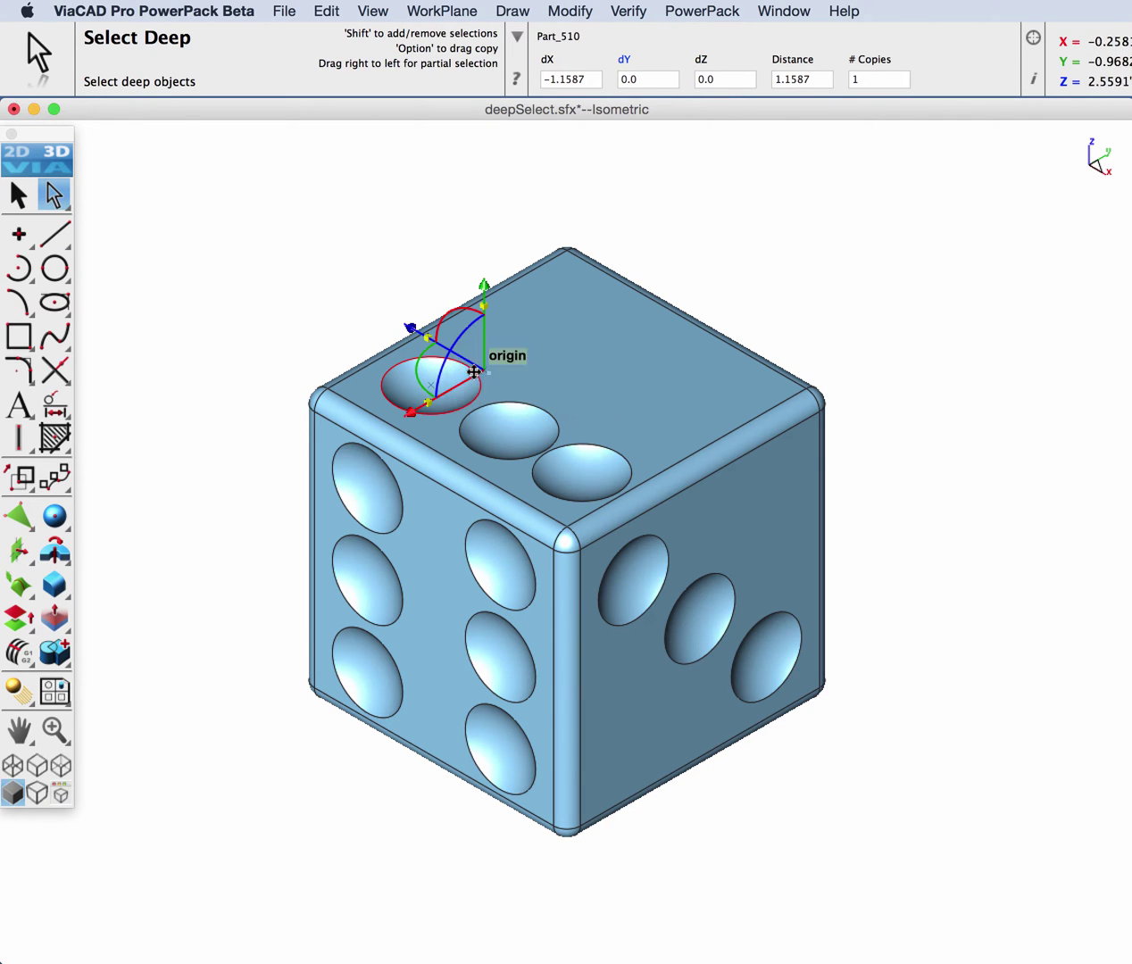
Deep-select the middle and third pip faces and set the pips' pen colour to yellow.
left_click(527, 425)
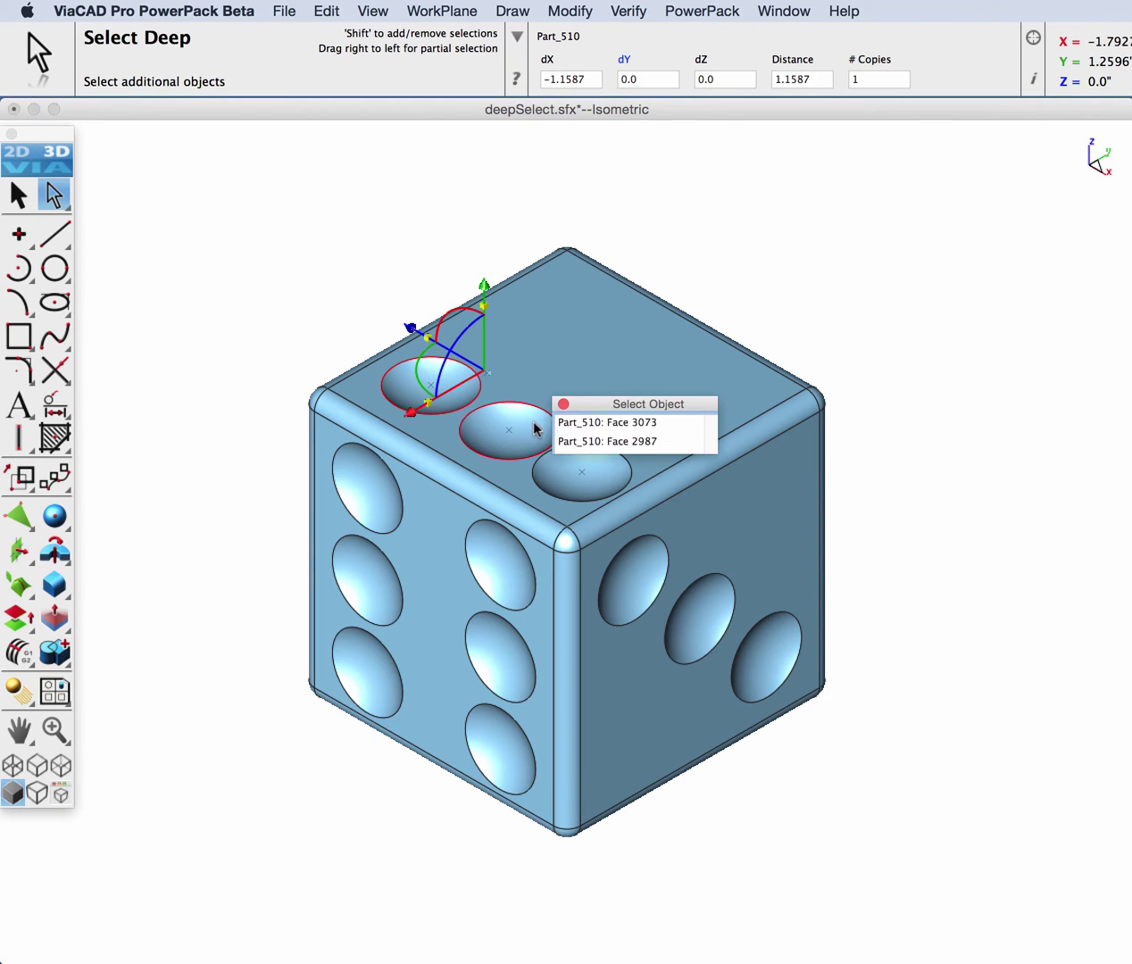
left_click(586, 424)
left_click(606, 462)
left_click(650, 458)
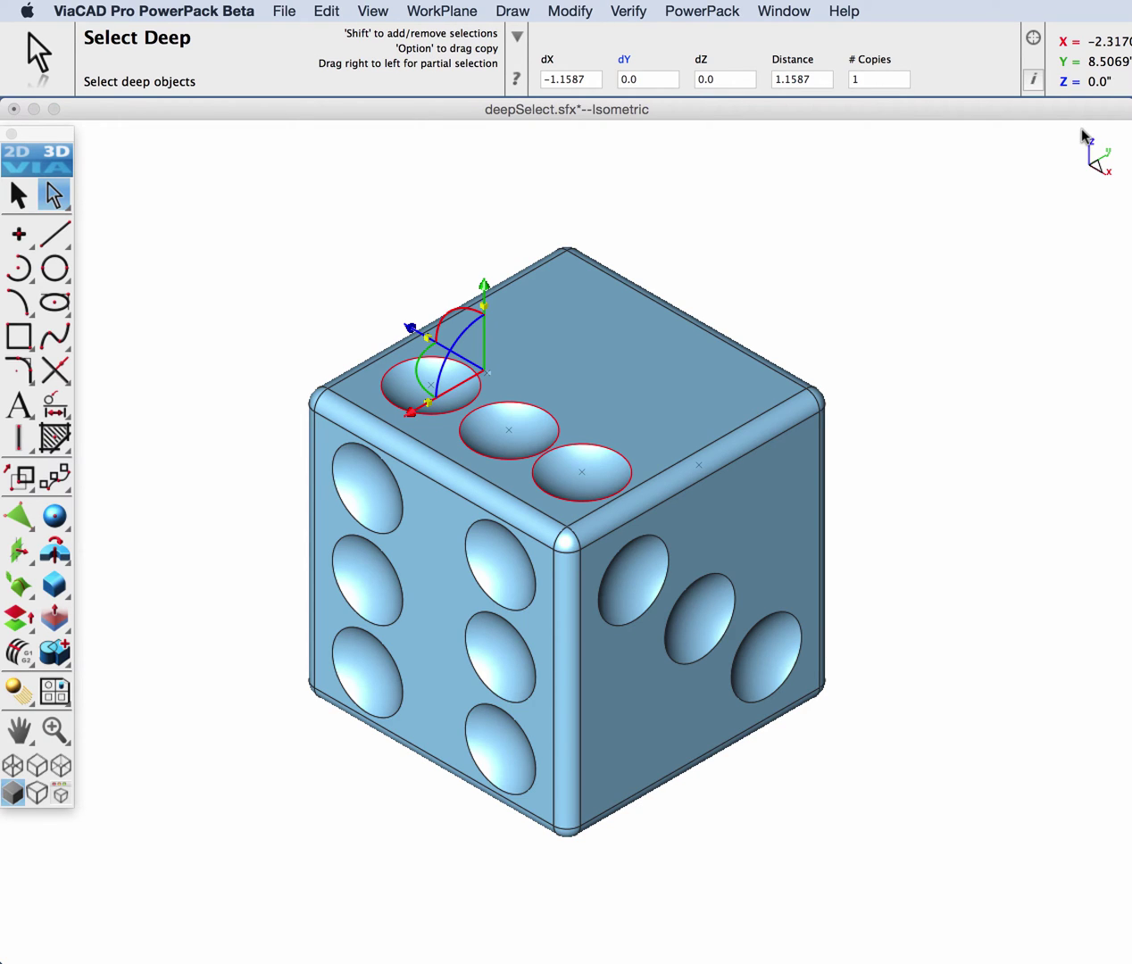
key("super+i")
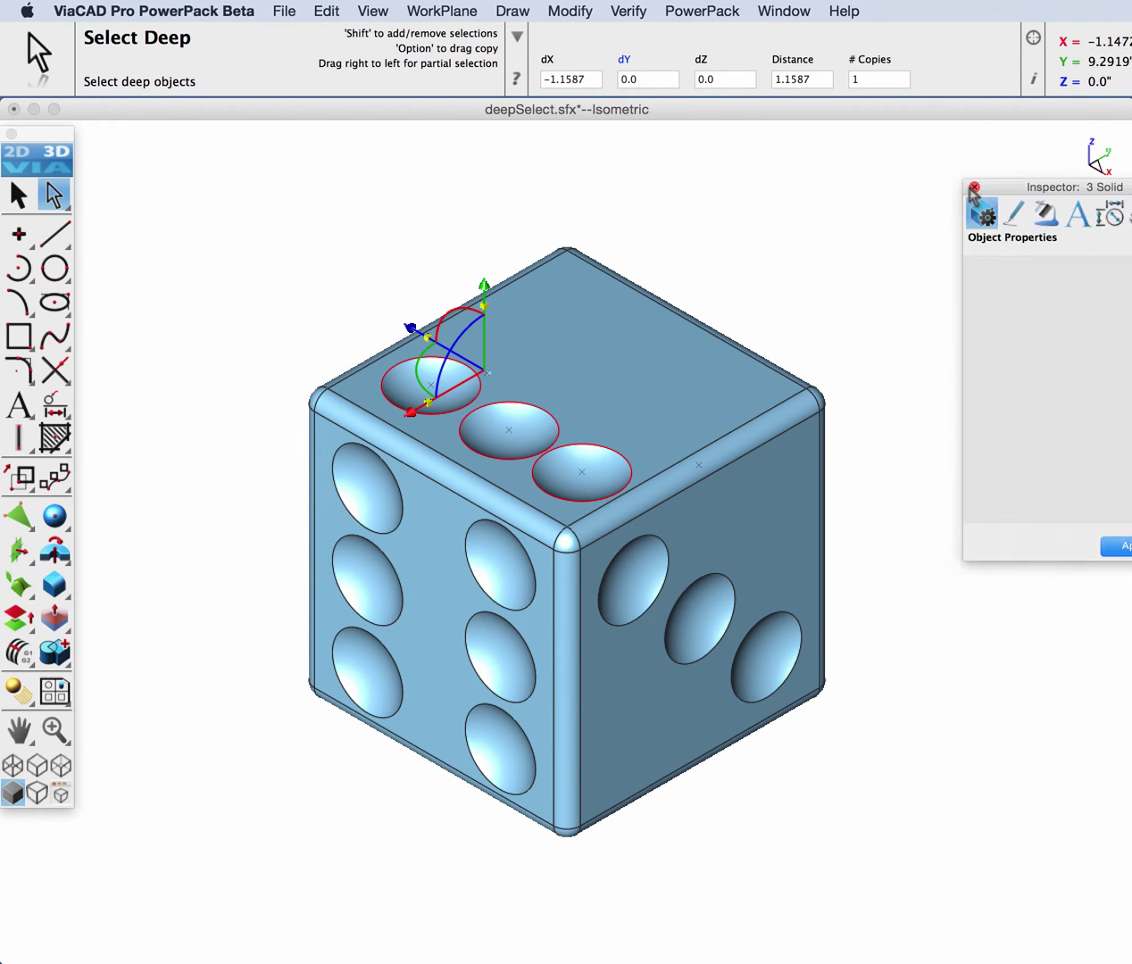
left_click(903, 170)
left_click(948, 252)
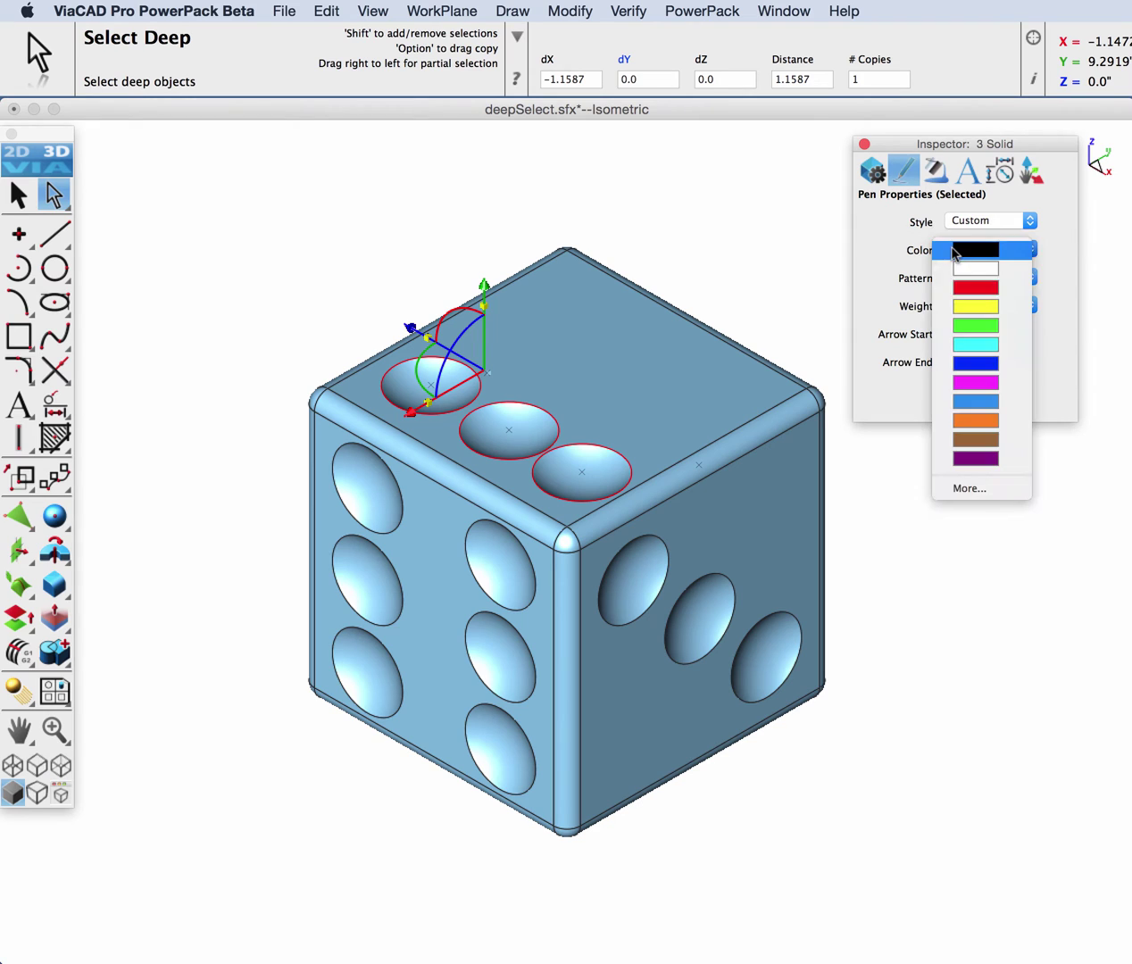
left_click(937, 306)
left_click(687, 265)
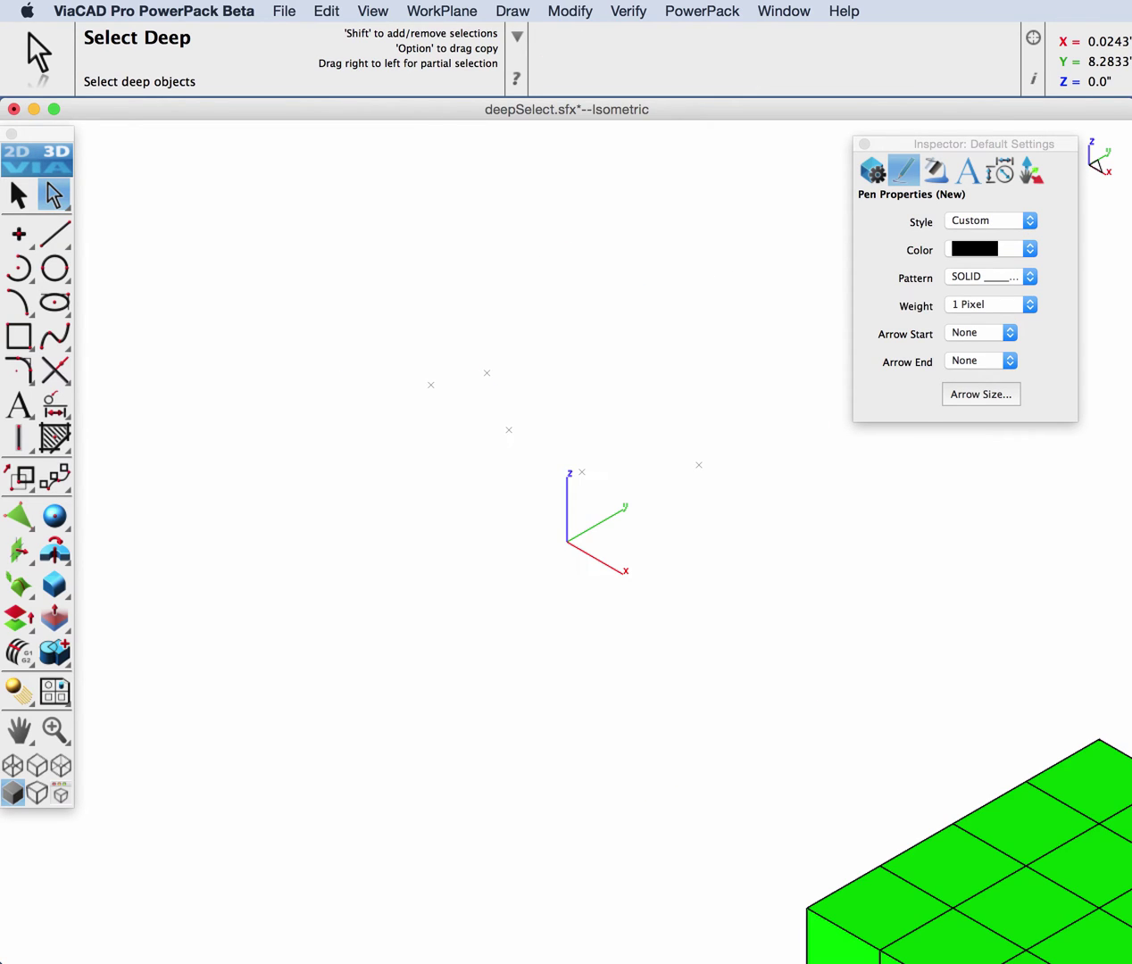
Close the Inspector, deep-select a right-face mesh cell and undo a trial push into the block.
left_click(864, 144)
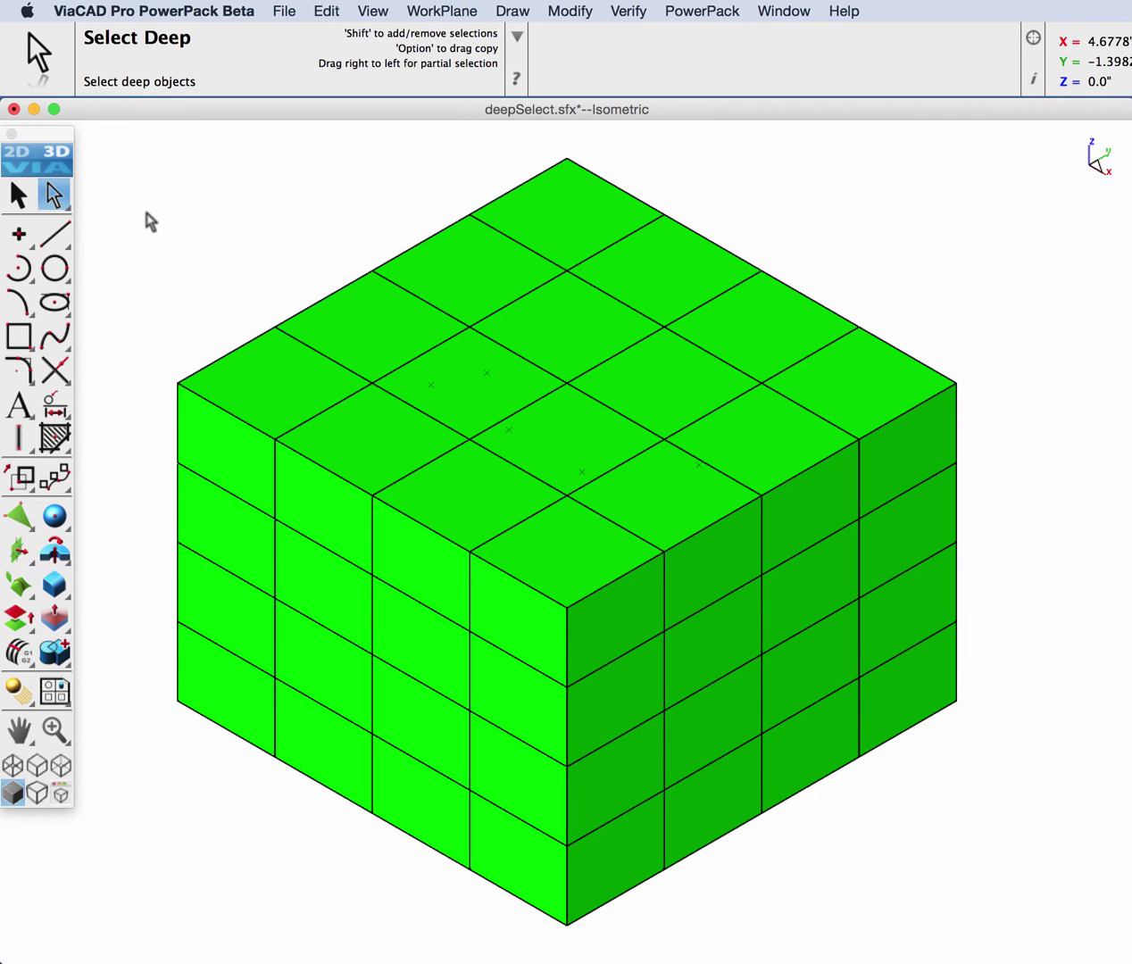
left_click(18, 195)
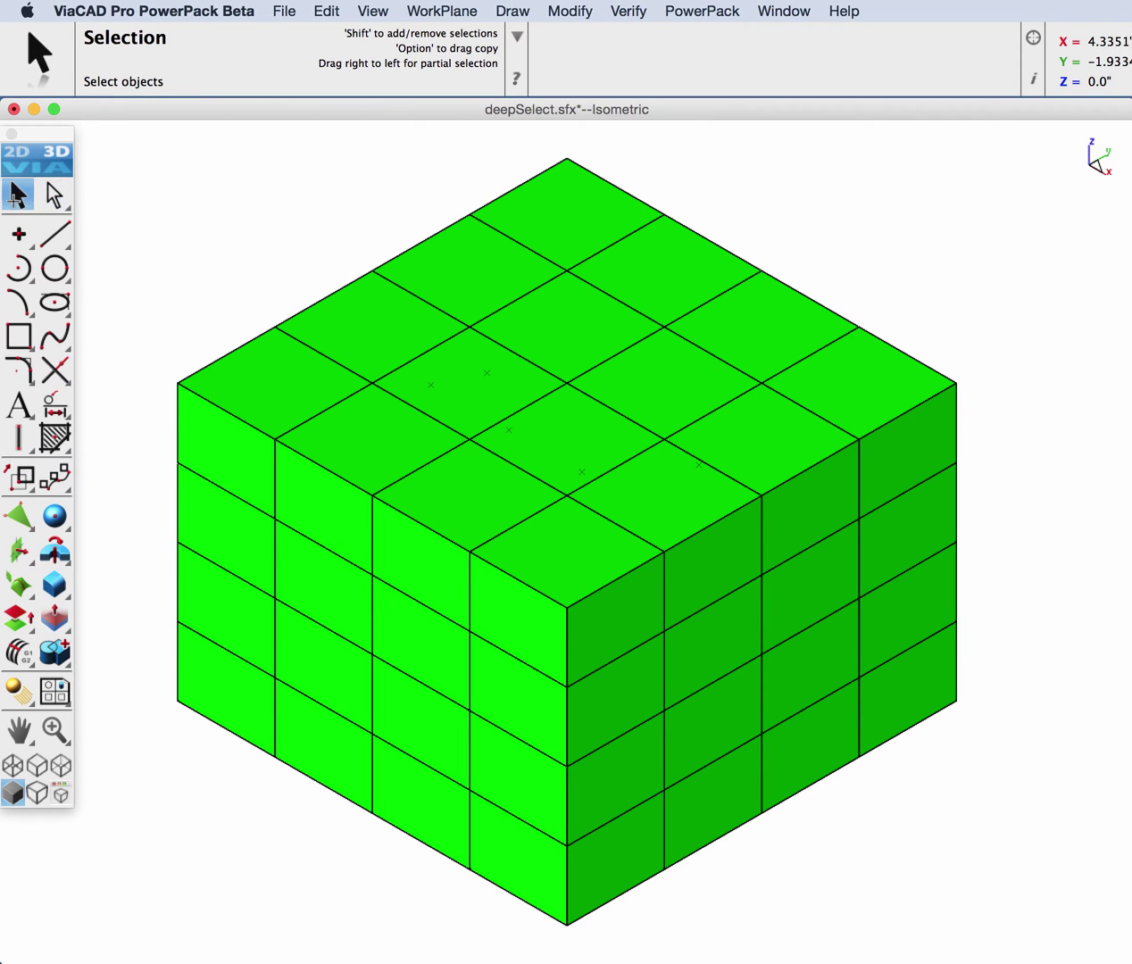
left_click(718, 559)
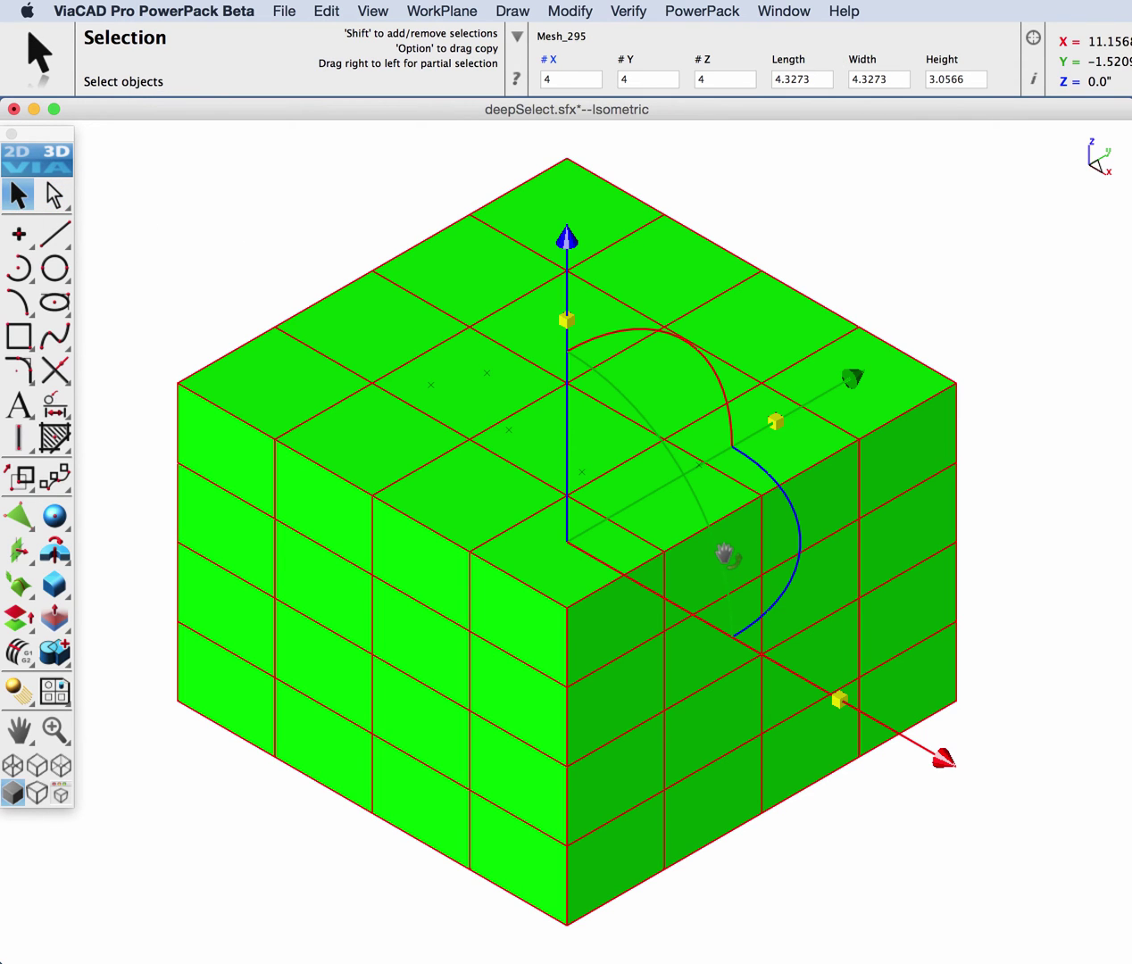
left_click(247, 237)
left_click(54, 196)
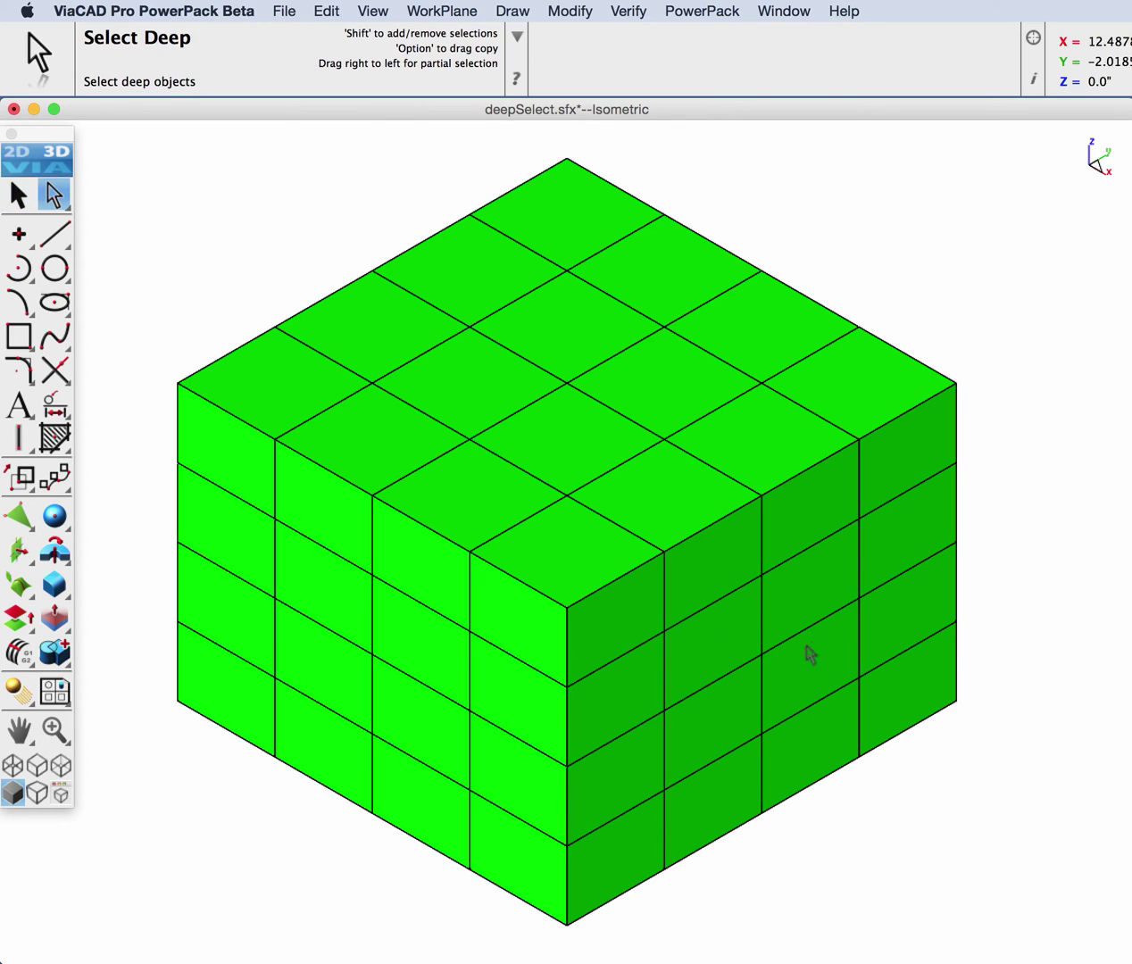
left_click(797, 600)
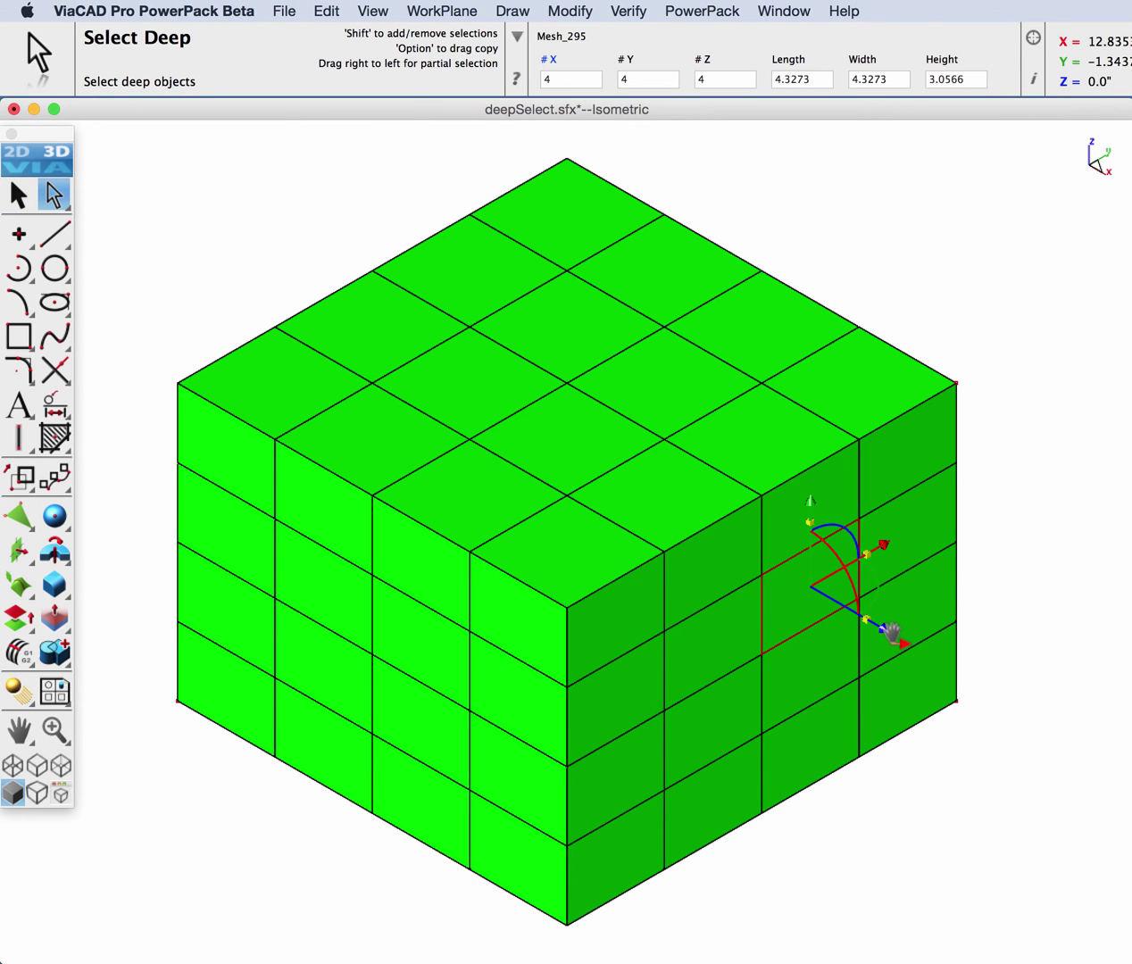
mouse_move(891, 632)
left_mouse_down()
mouse_move(862, 617)
mouse_move(884, 636)
left_mouse_up()
left_click(1017, 635)
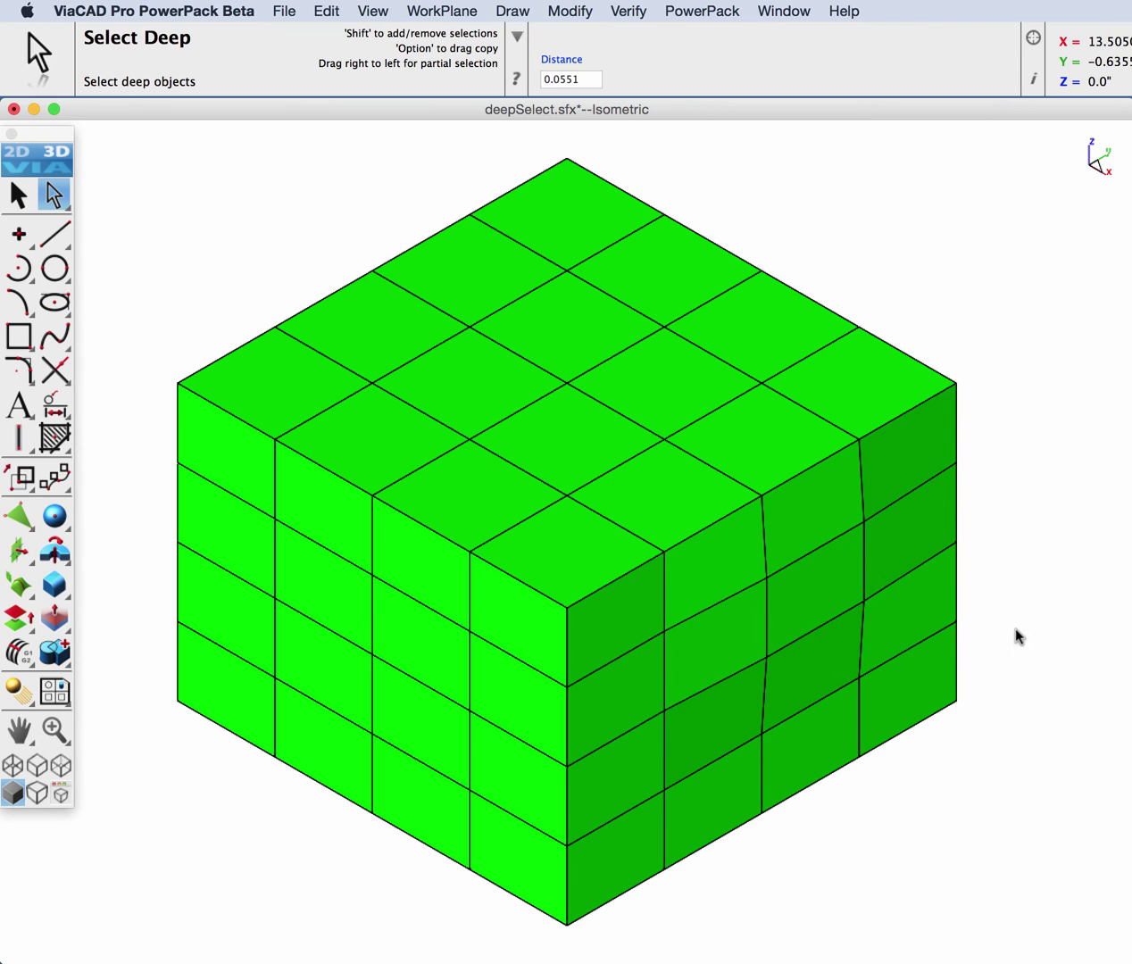
key("super+z")
Copy the right-face cell out to 1.9044 from the block as a bar.
left_click(816, 589)
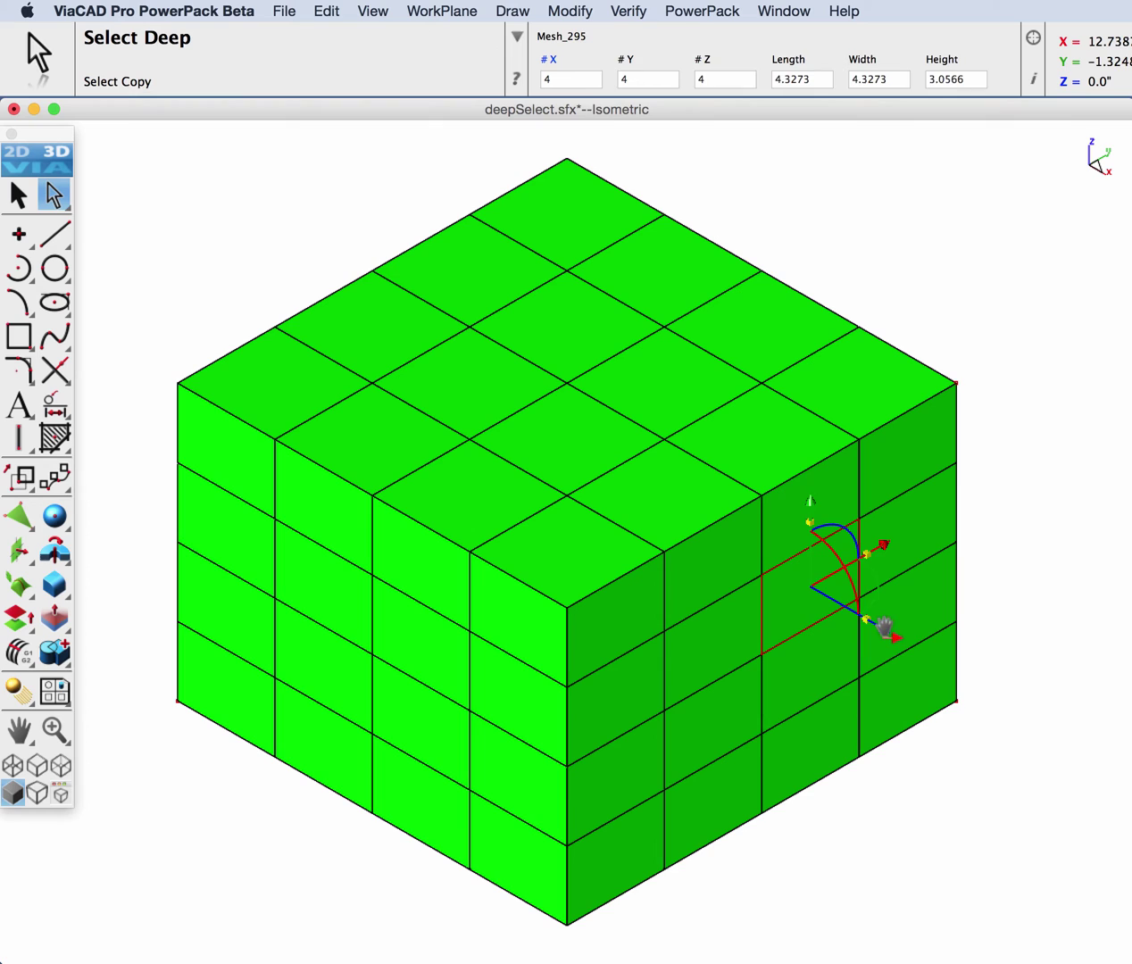
left_click_drag(883, 631, 1075, 721, "alt")
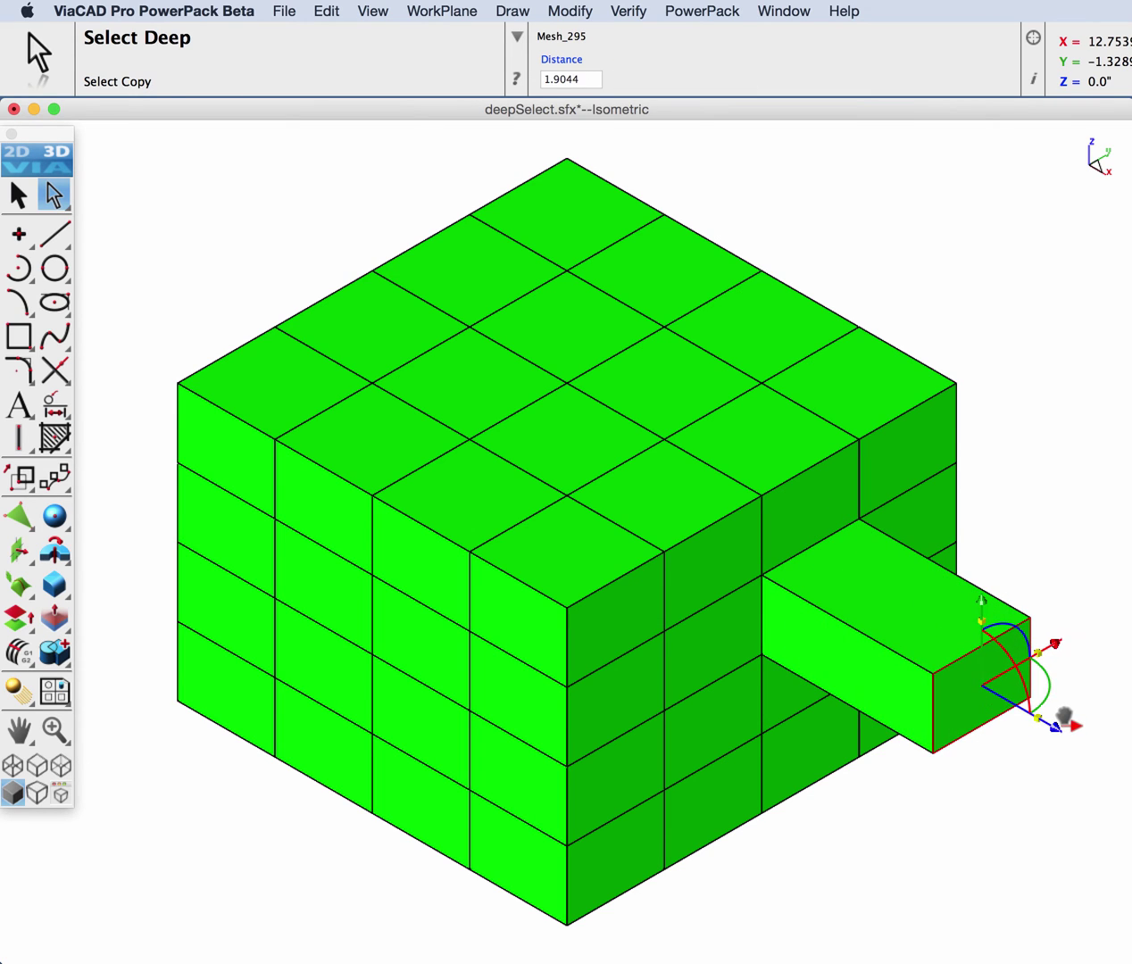
left_click(1053, 516)
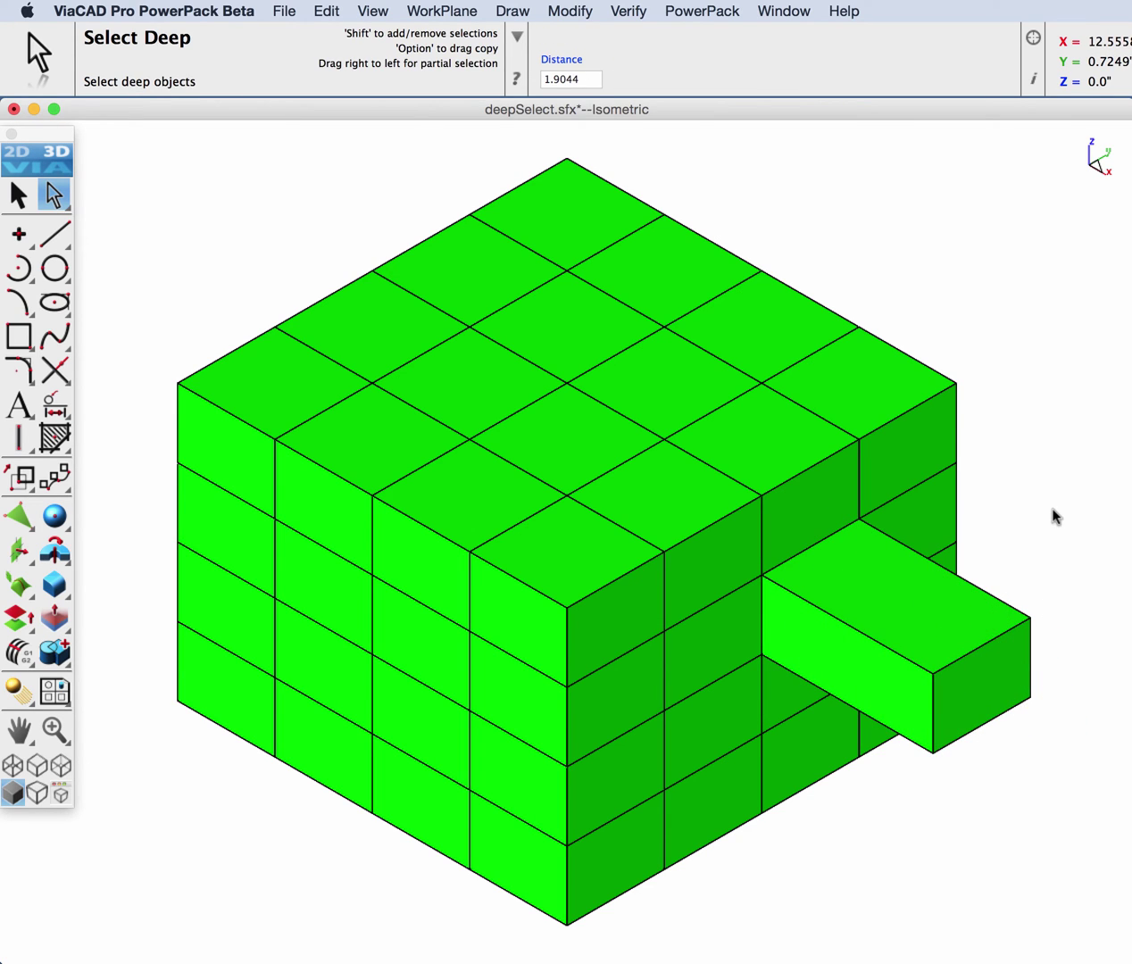
Delete two front mesh cells and the cell behind each to form a stepped hole.
left_click(342, 610)
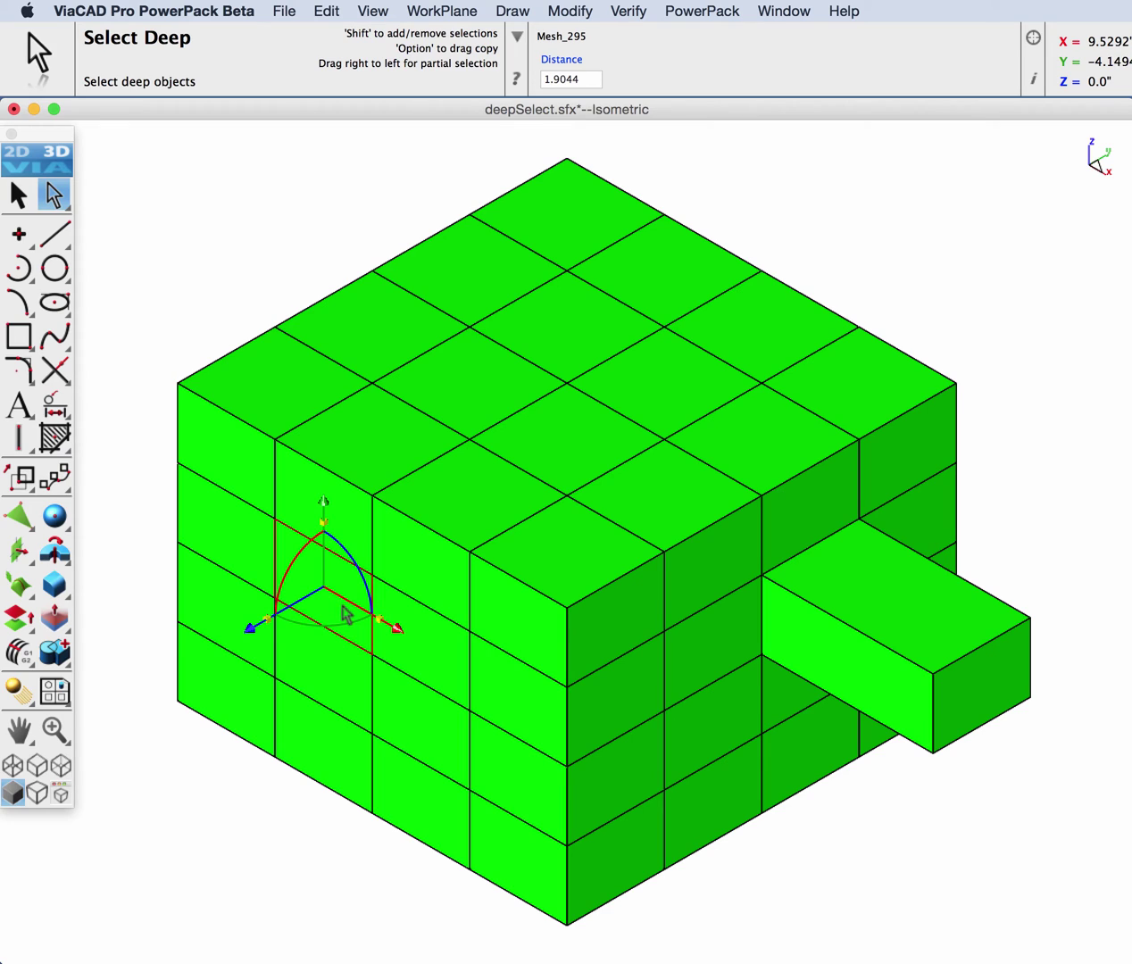
key("Delete")
left_click(401, 620)
key("Delete")
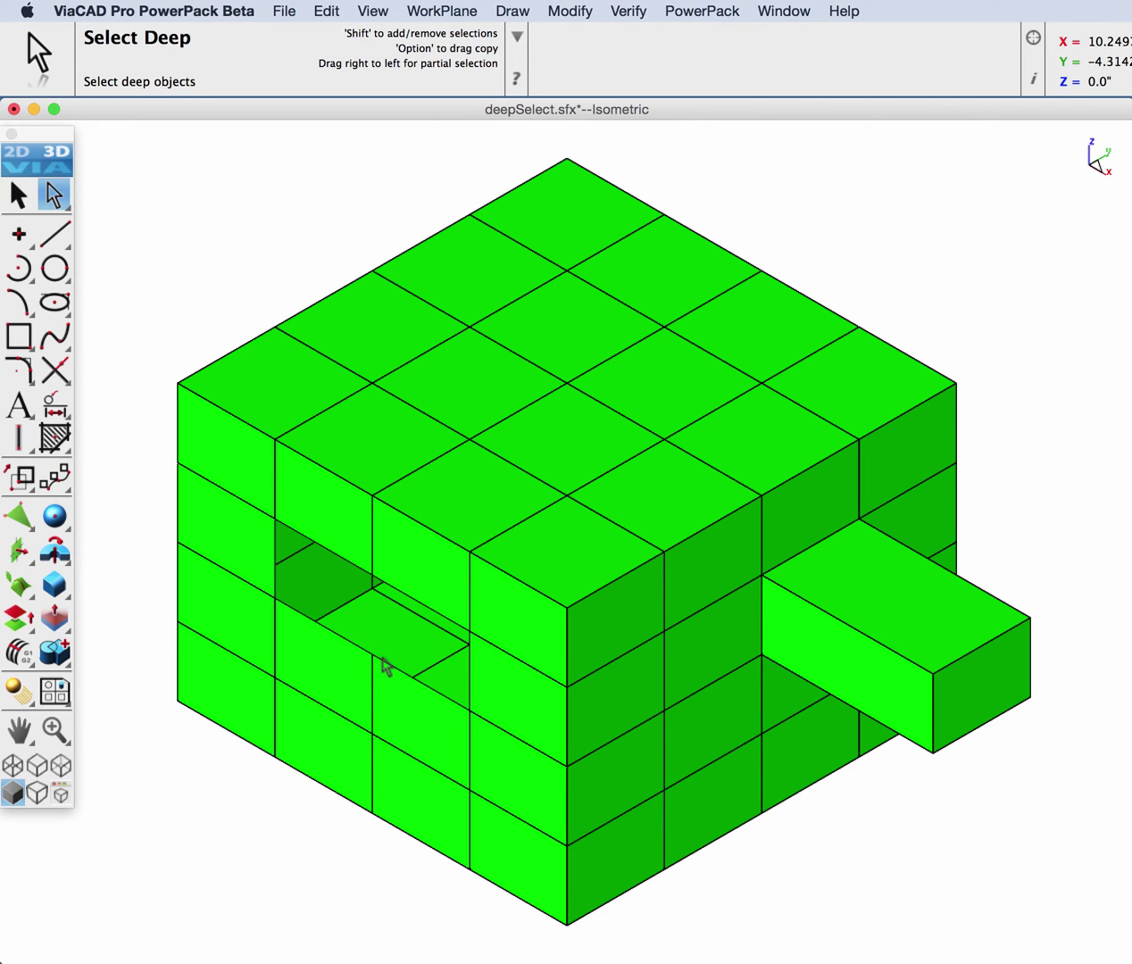
left_click(348, 673)
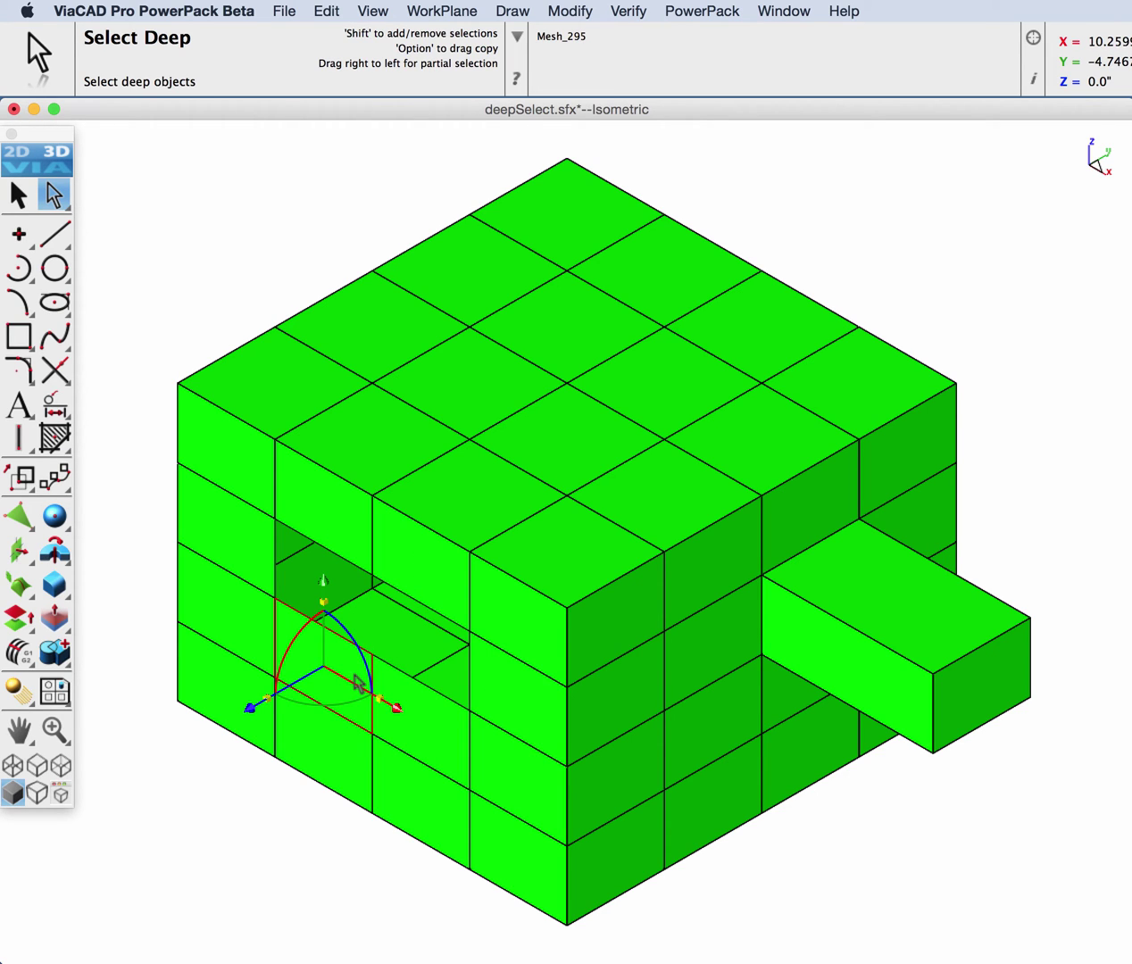
key("Delete")
left_click(411, 709)
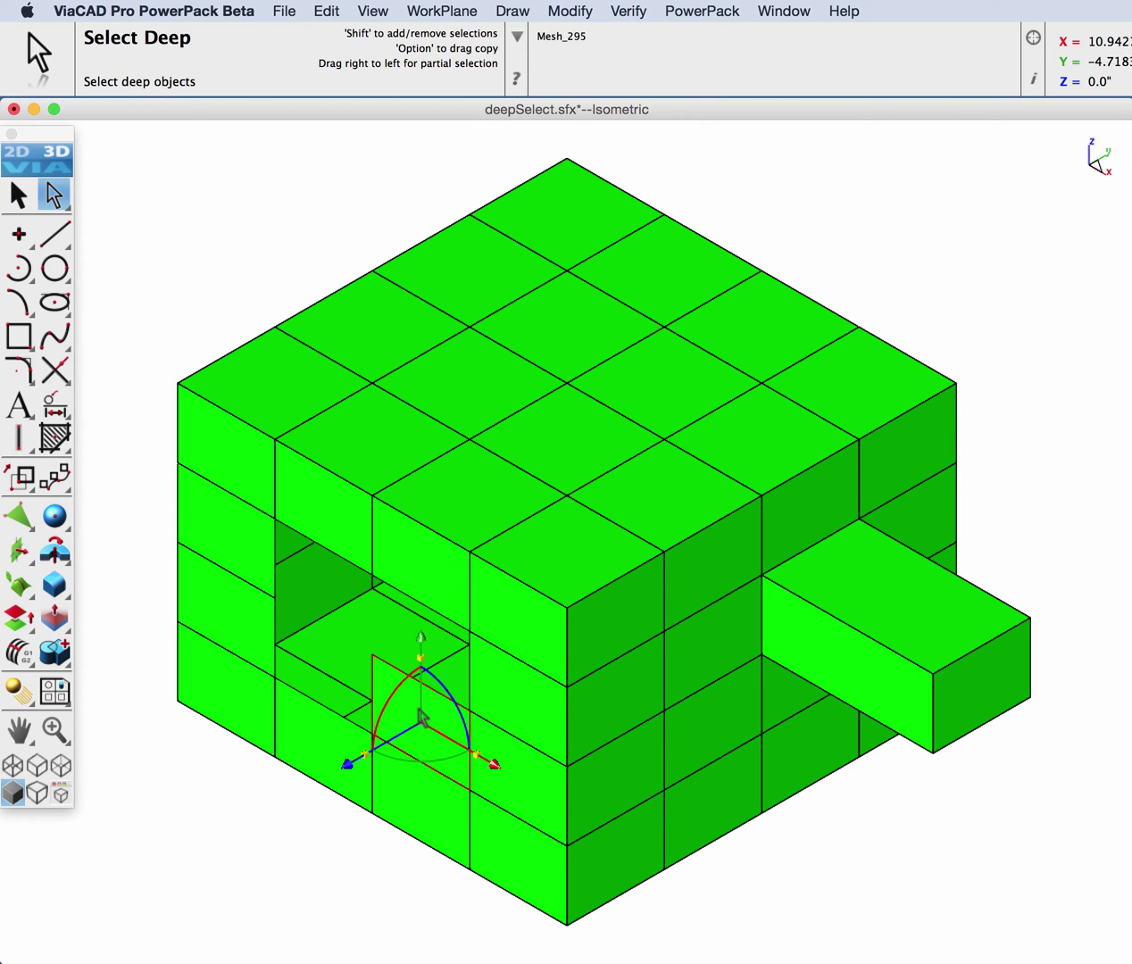
key("Delete")
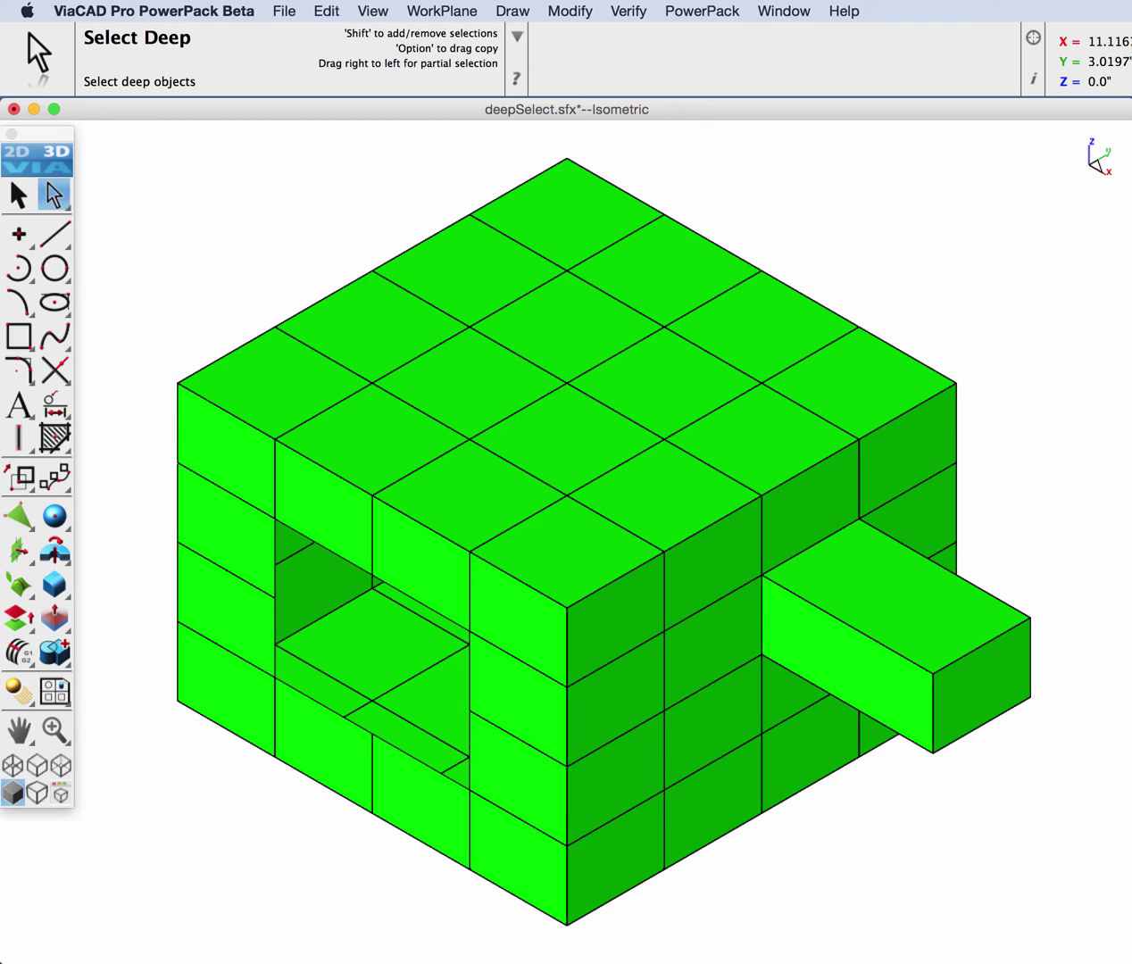
scroll(995, 326, "up", 5)
Show the cooktop in Top view, zoomed to fit, and compare whole-group and deep selection.
key("super+1")
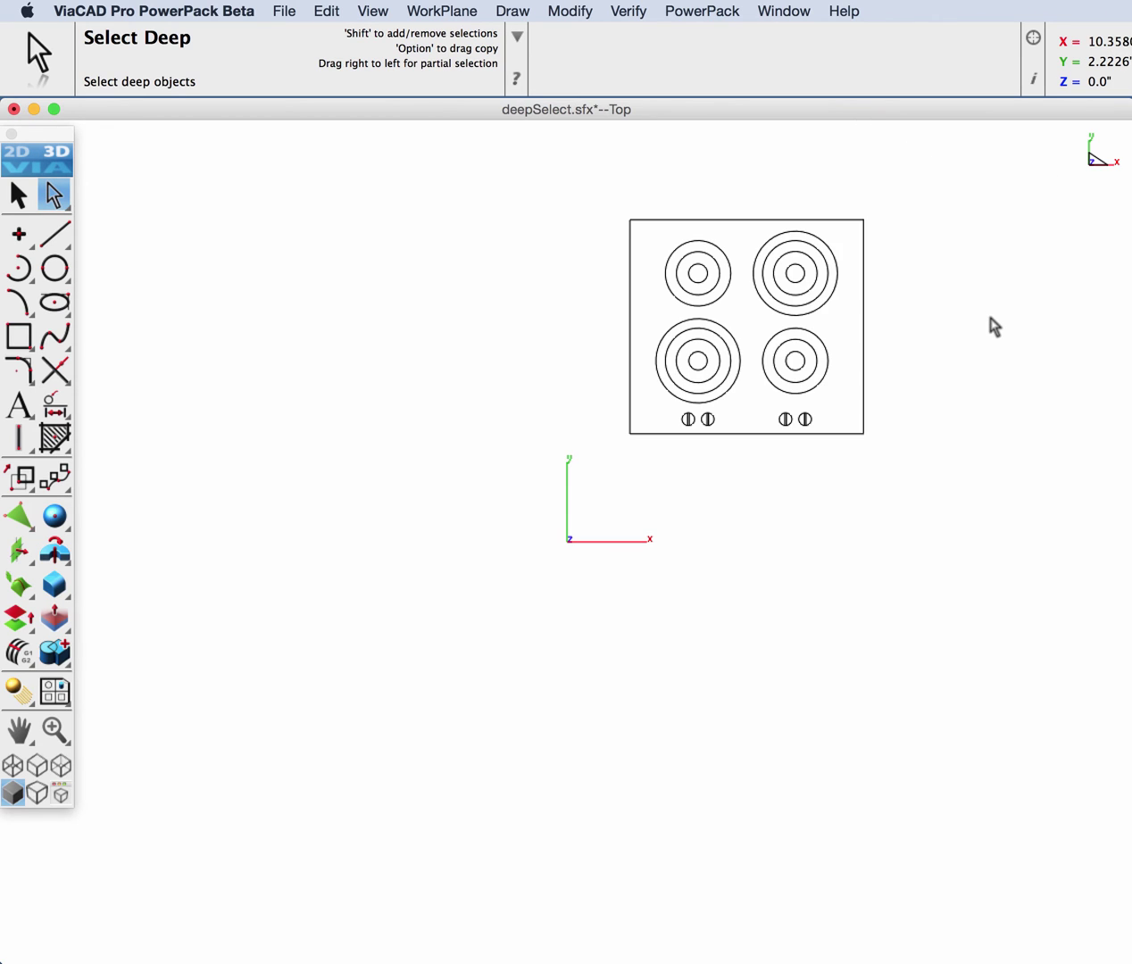
key("super+e")
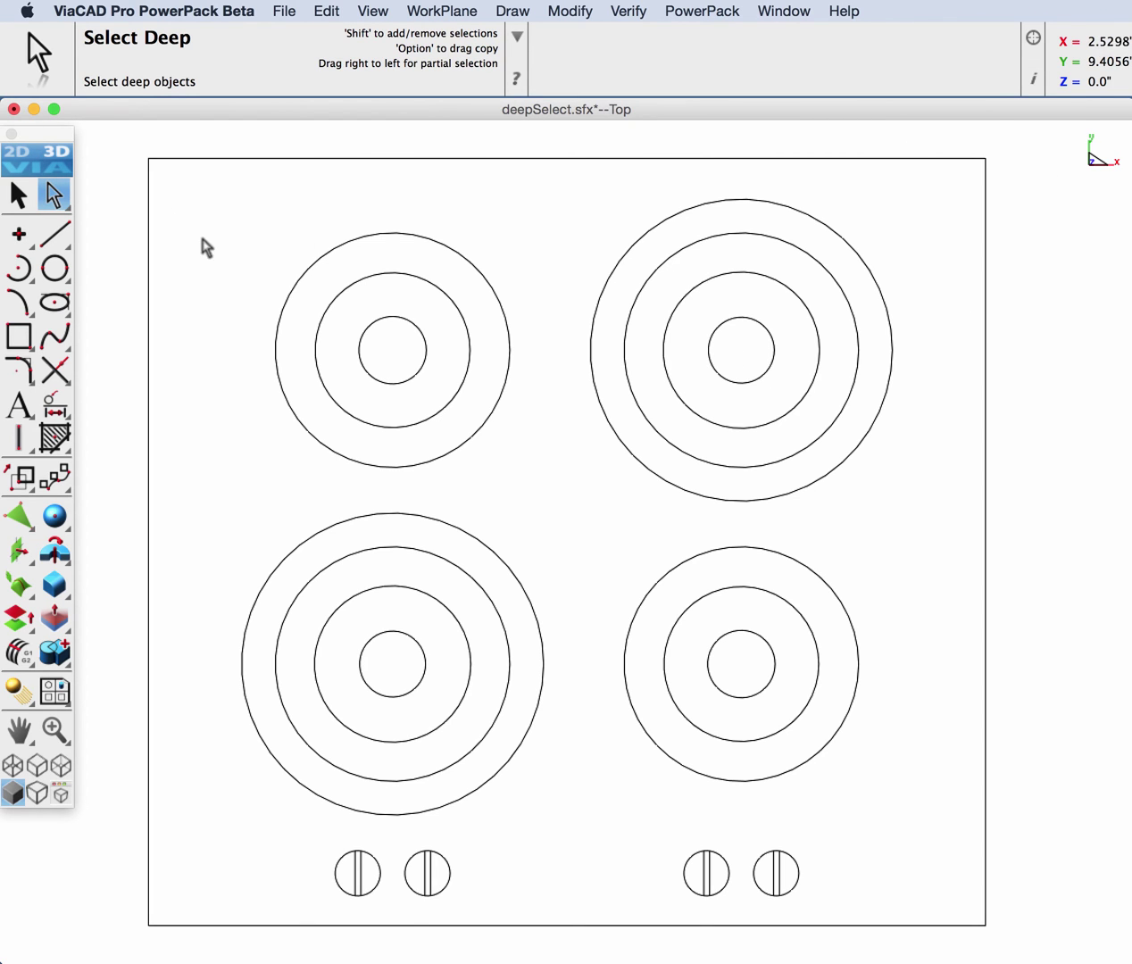
left_click(18, 195)
left_click(149, 243)
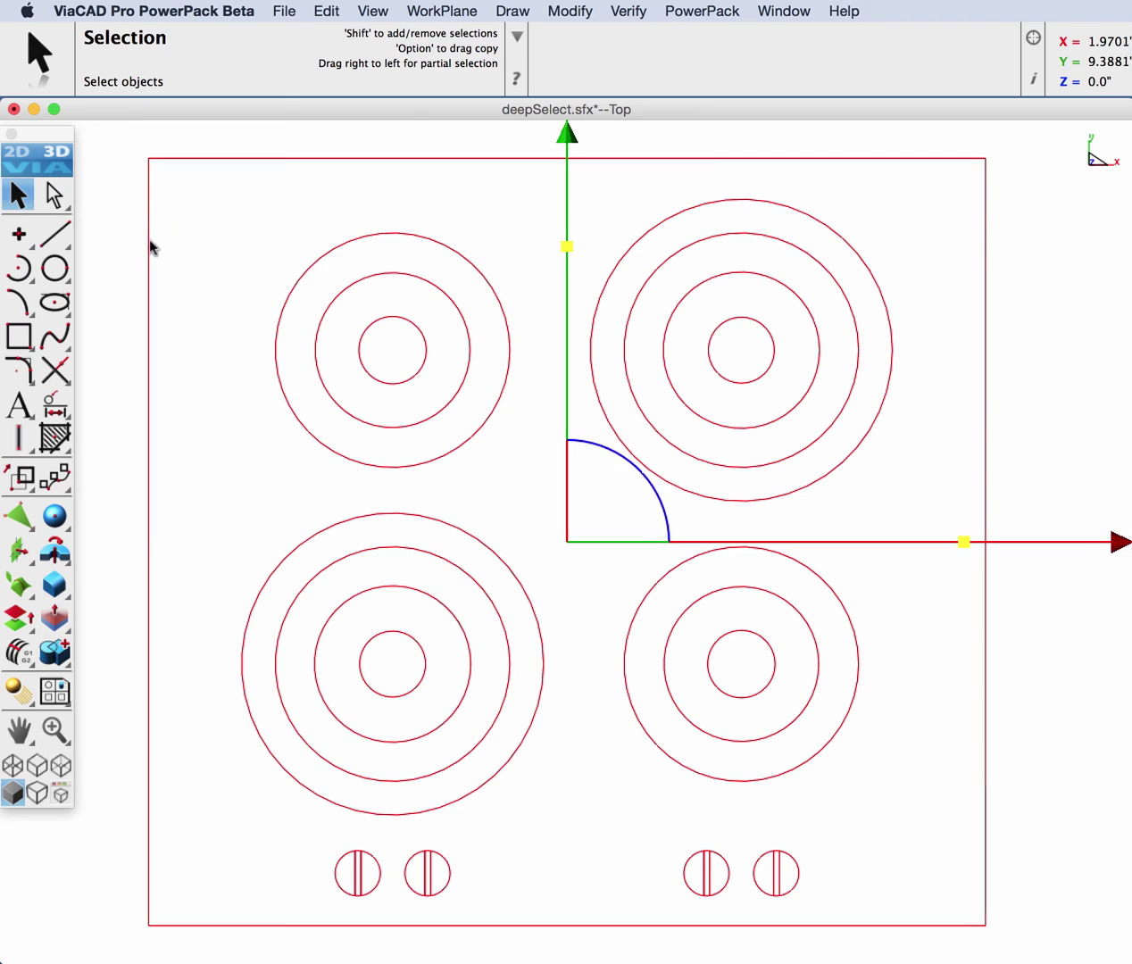
left_click(318, 254)
left_click(336, 253)
left_click(259, 247)
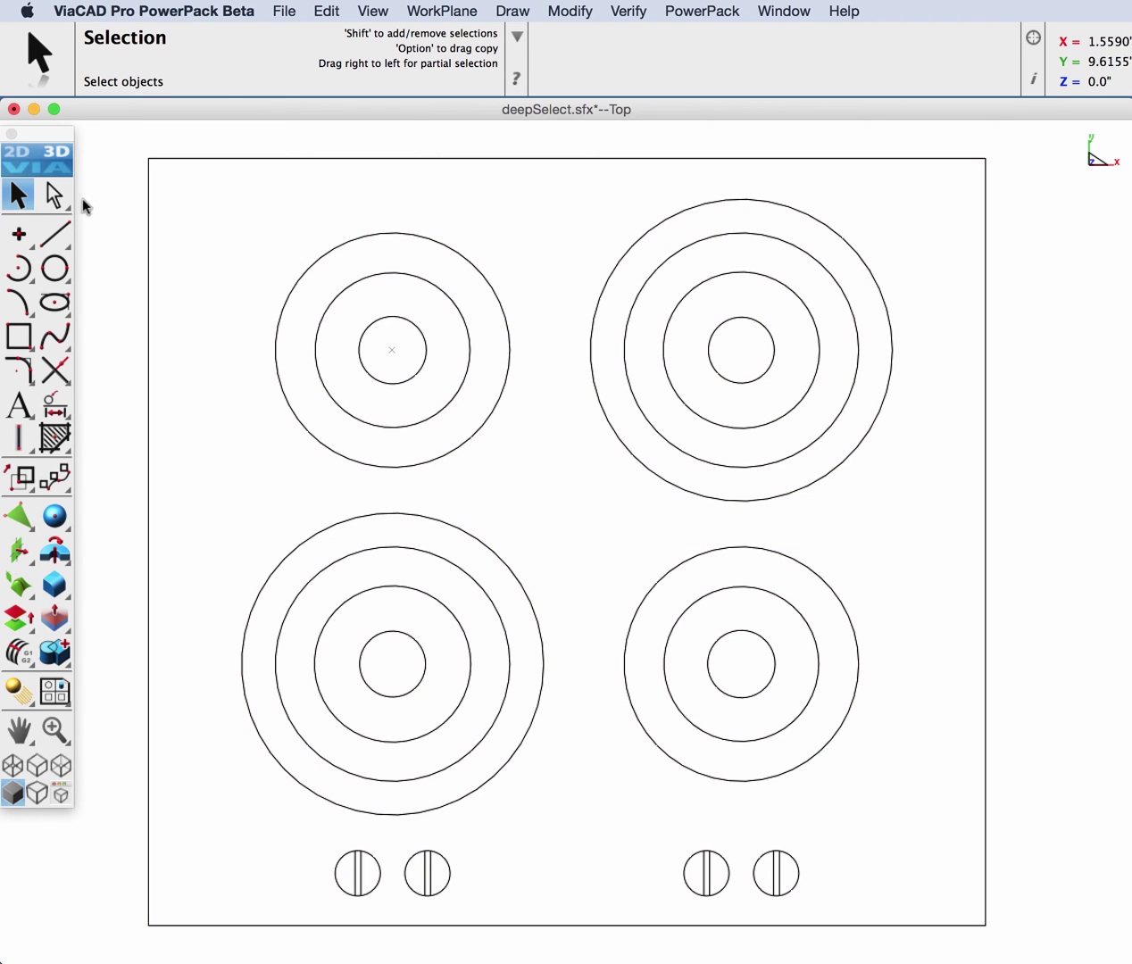
left_click(54, 194)
Marquee all circles of the top-left burner and move them slightly left.
left_click(399, 318)
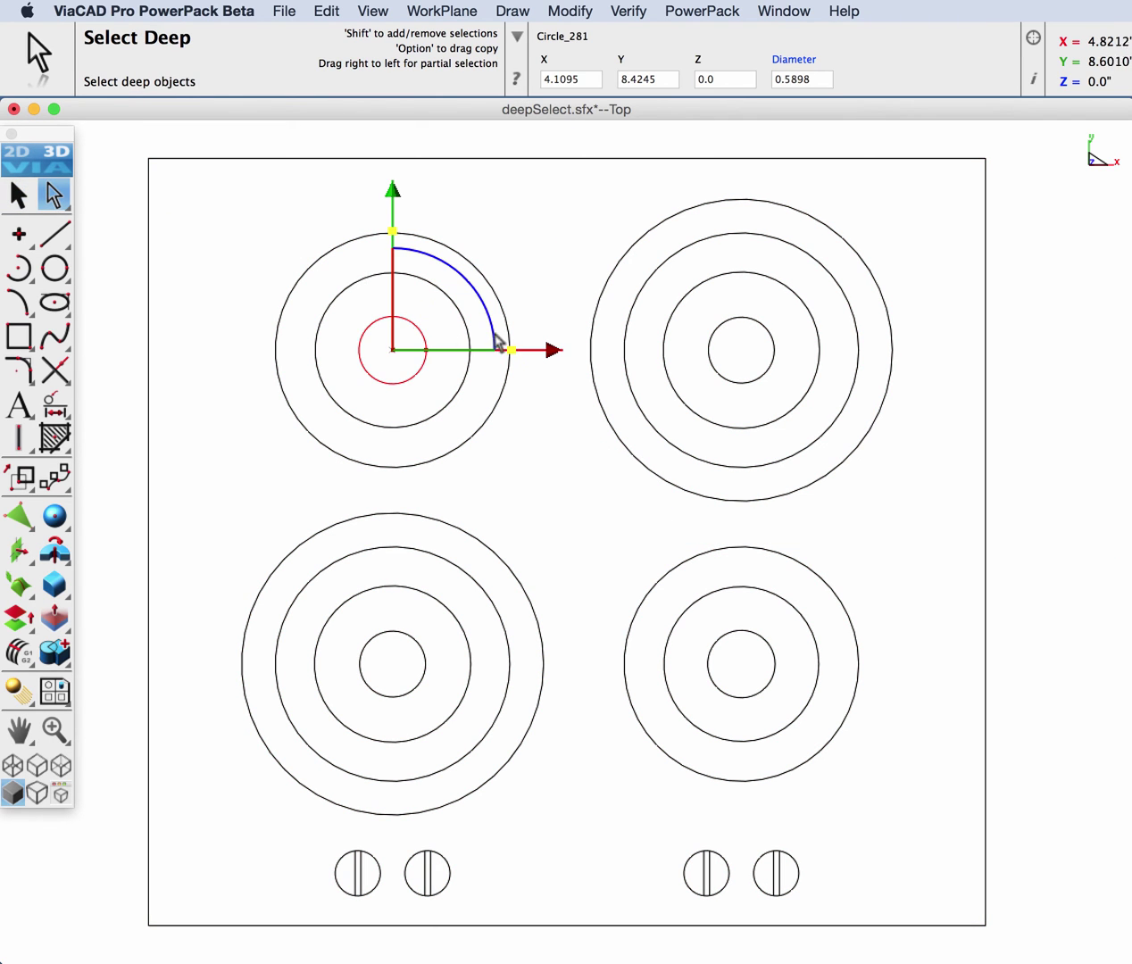
left_click(464, 292)
left_click_drag(252, 219, 529, 493)
mouse_move(543, 364)
left_mouse_down()
mouse_move(508, 349)
mouse_move(533, 354)
mouse_move(511, 359)
mouse_move(523, 355)
left_mouse_up()
left_click(533, 297)
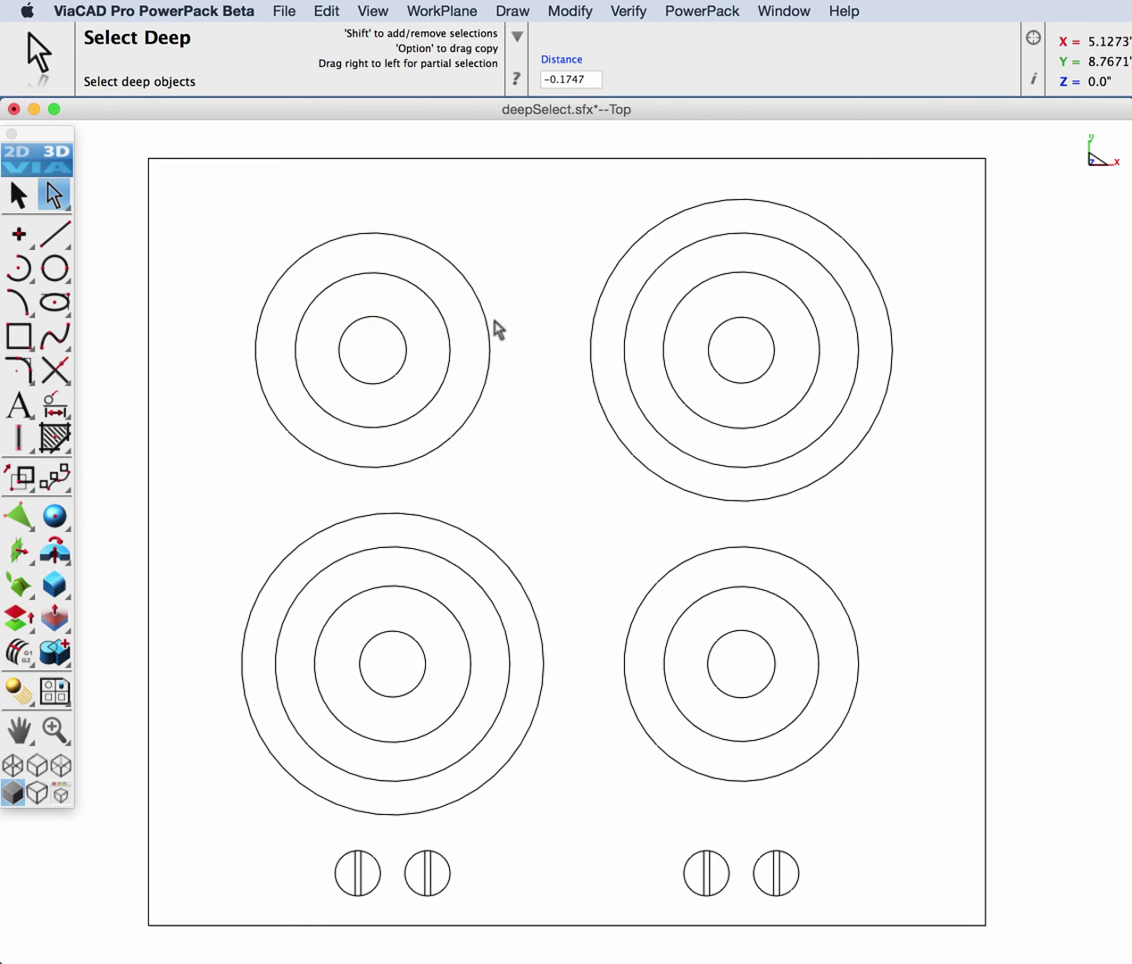
Delete the top-left burner's innermost circle and its next inner ring.
left_click(409, 347)
key("Delete")
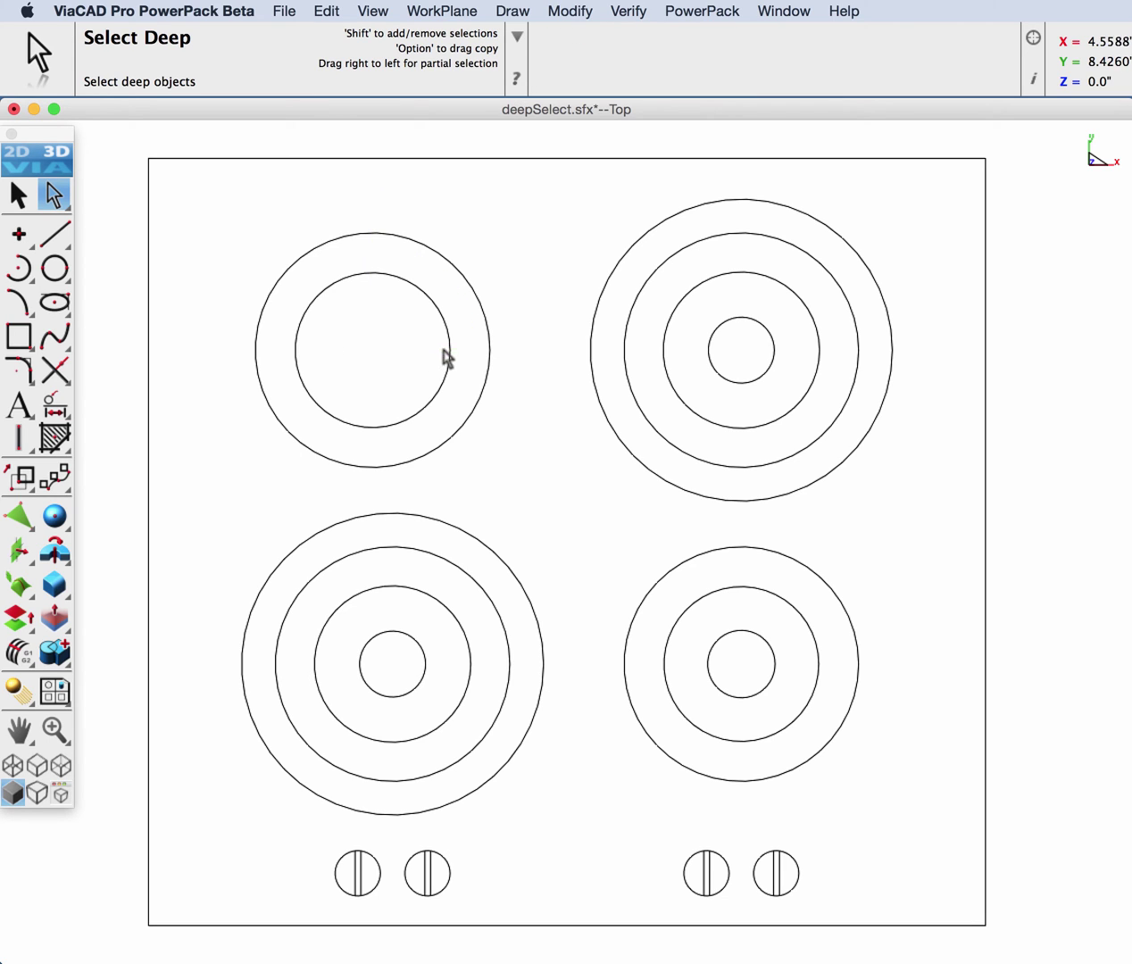
left_click(450, 346)
key("Delete")
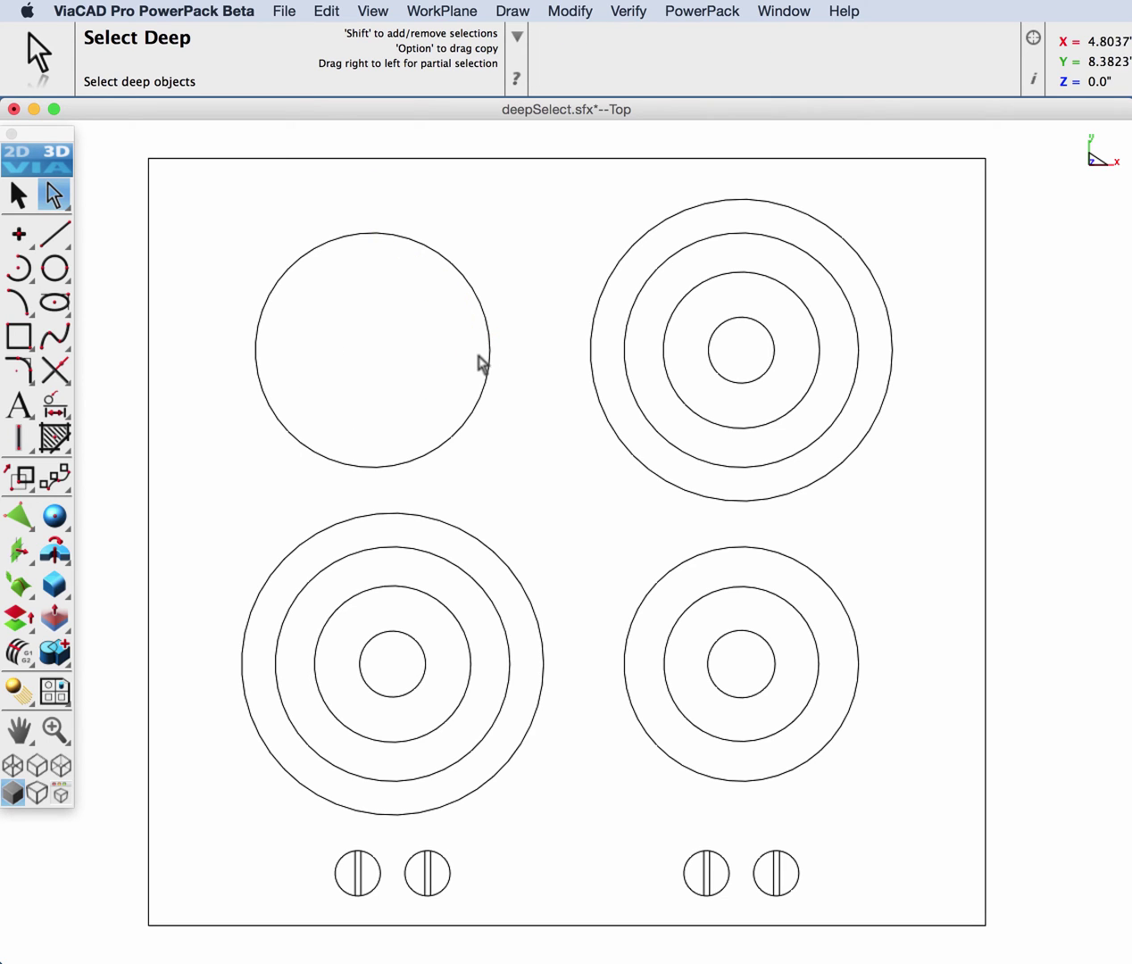
Colour the top-right burner's innermost circle cyan, close the Inspector, then clear the cooktop drawing.
left_click(746, 321)
left_click(747, 324)
left_click(748, 326)
left_click(1032, 78)
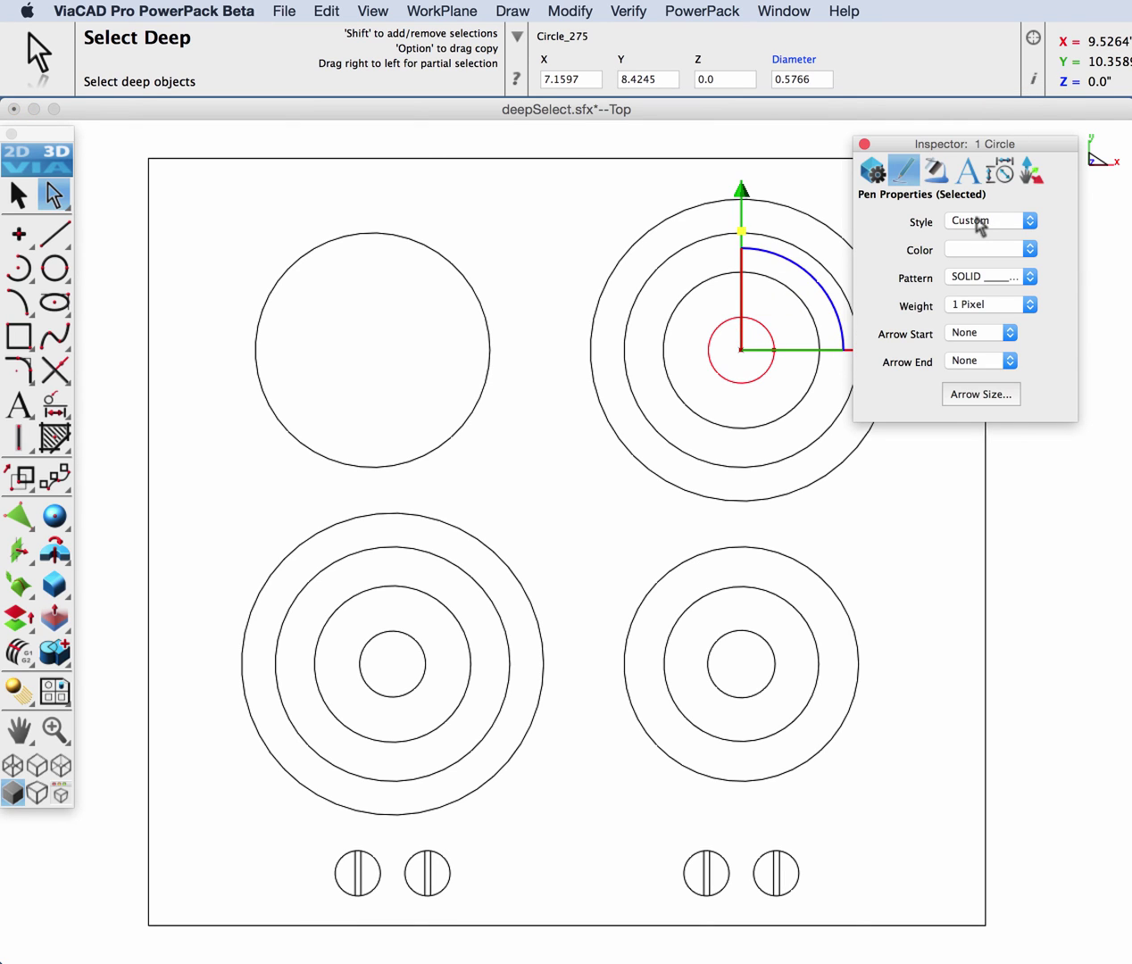
left_click(964, 250)
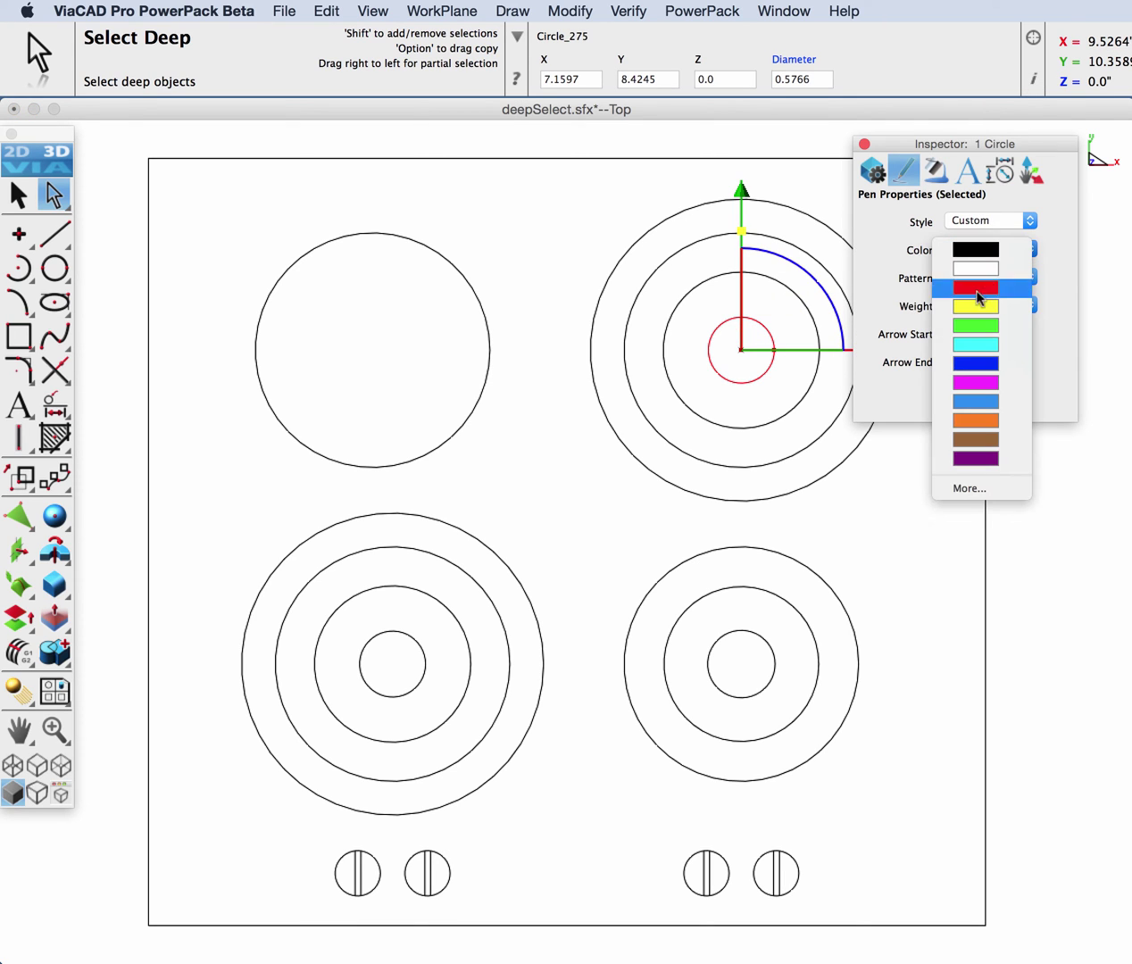
left_click(964, 335)
left_click(562, 217)
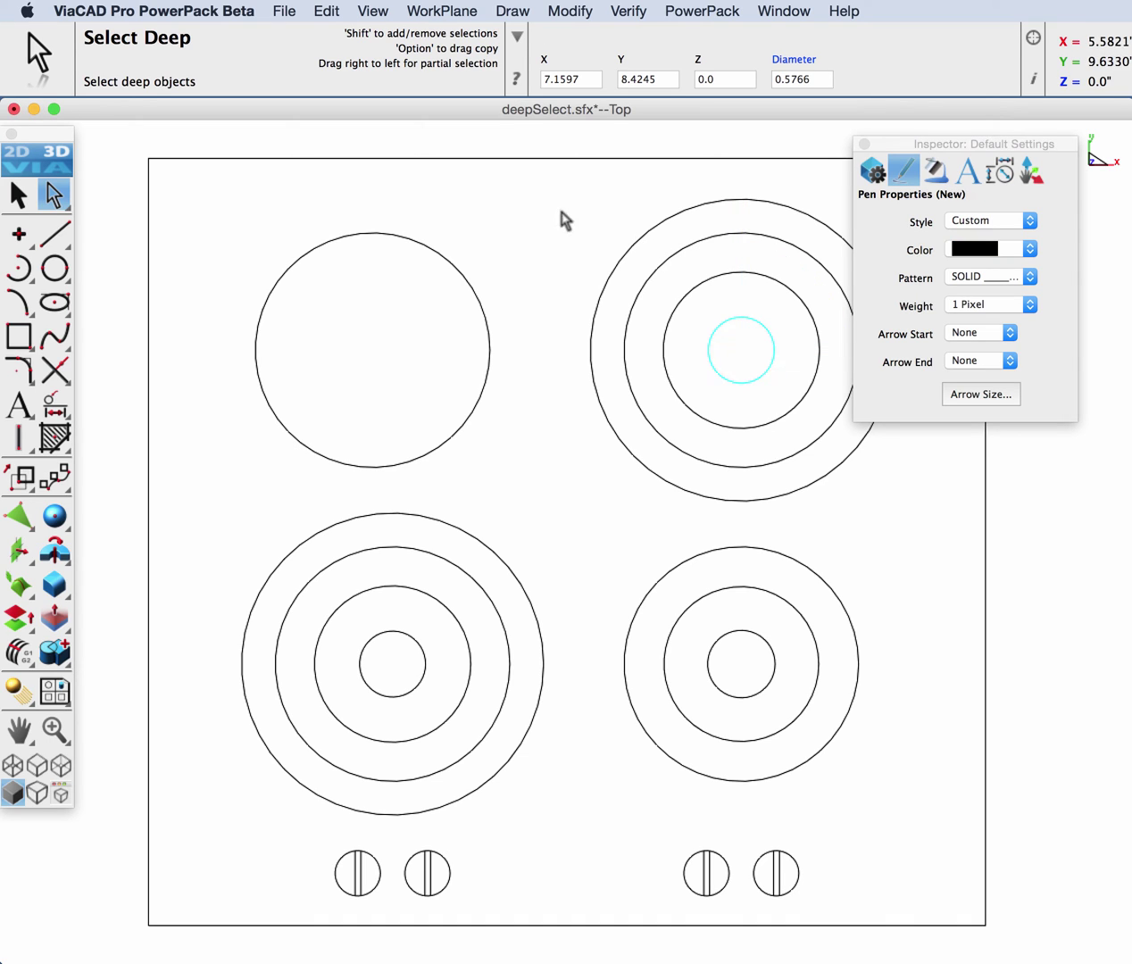
left_click(864, 144)
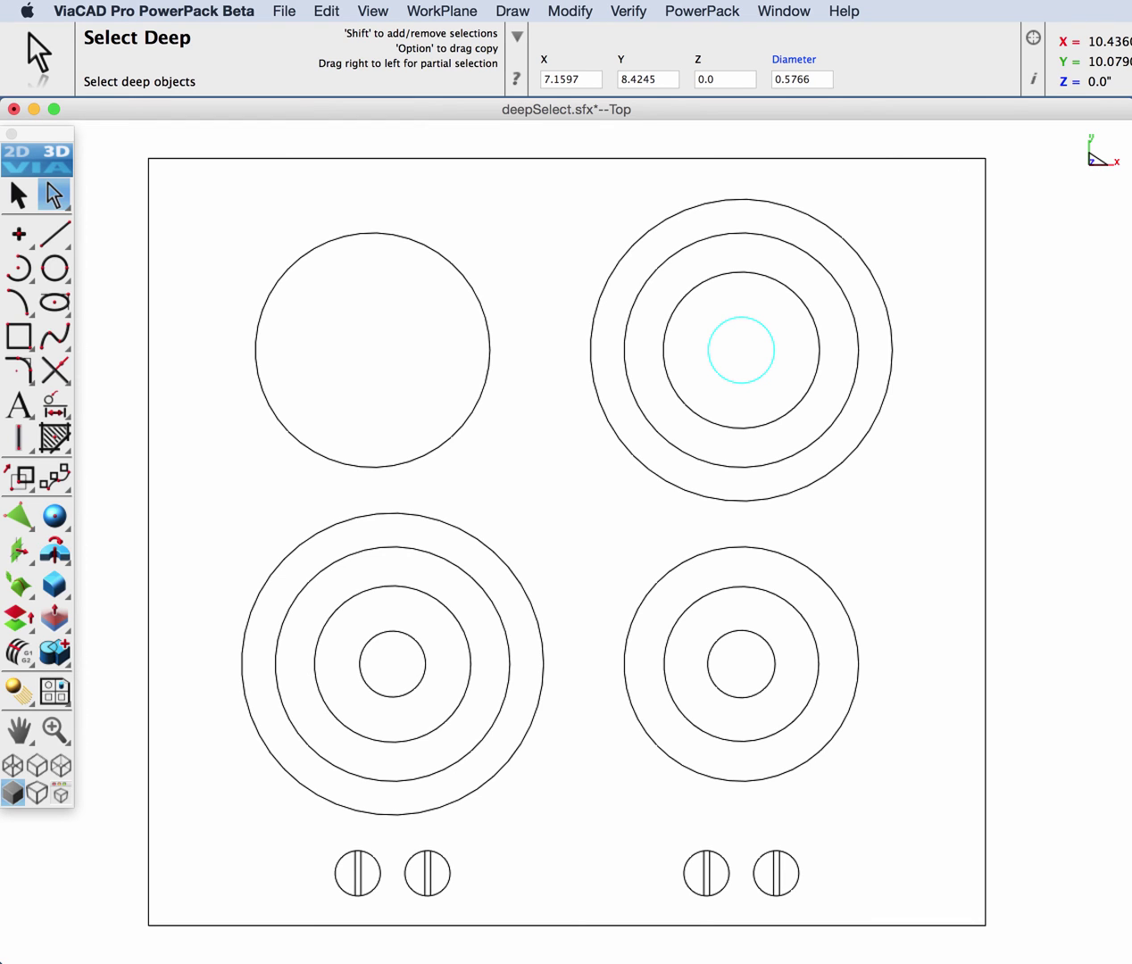
key("super+a")
key("Delete")
Restore the polyline and closed spline, then try moving and returning their points.
key("super+z")
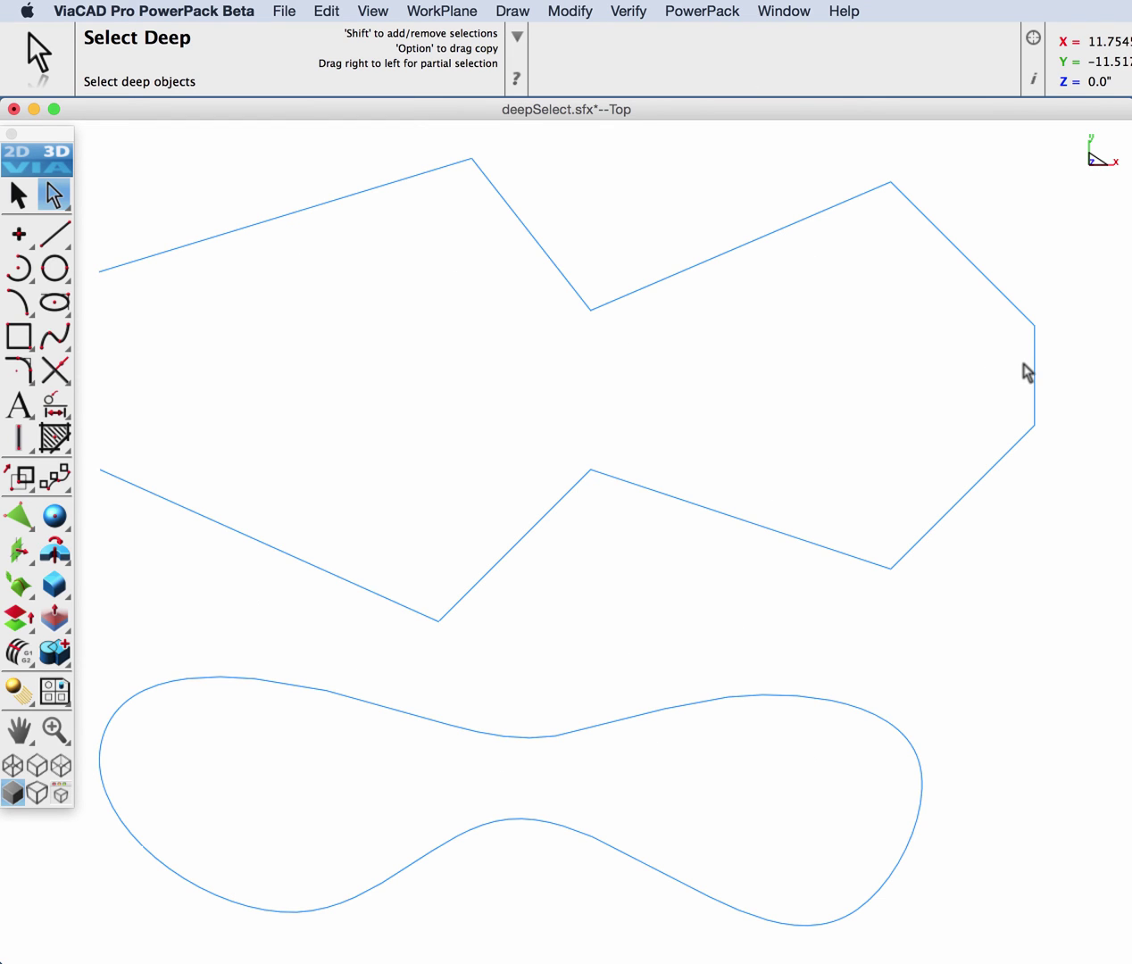
scroll(882, 385, "down", 3)
scroll(881, 385, "up", 1)
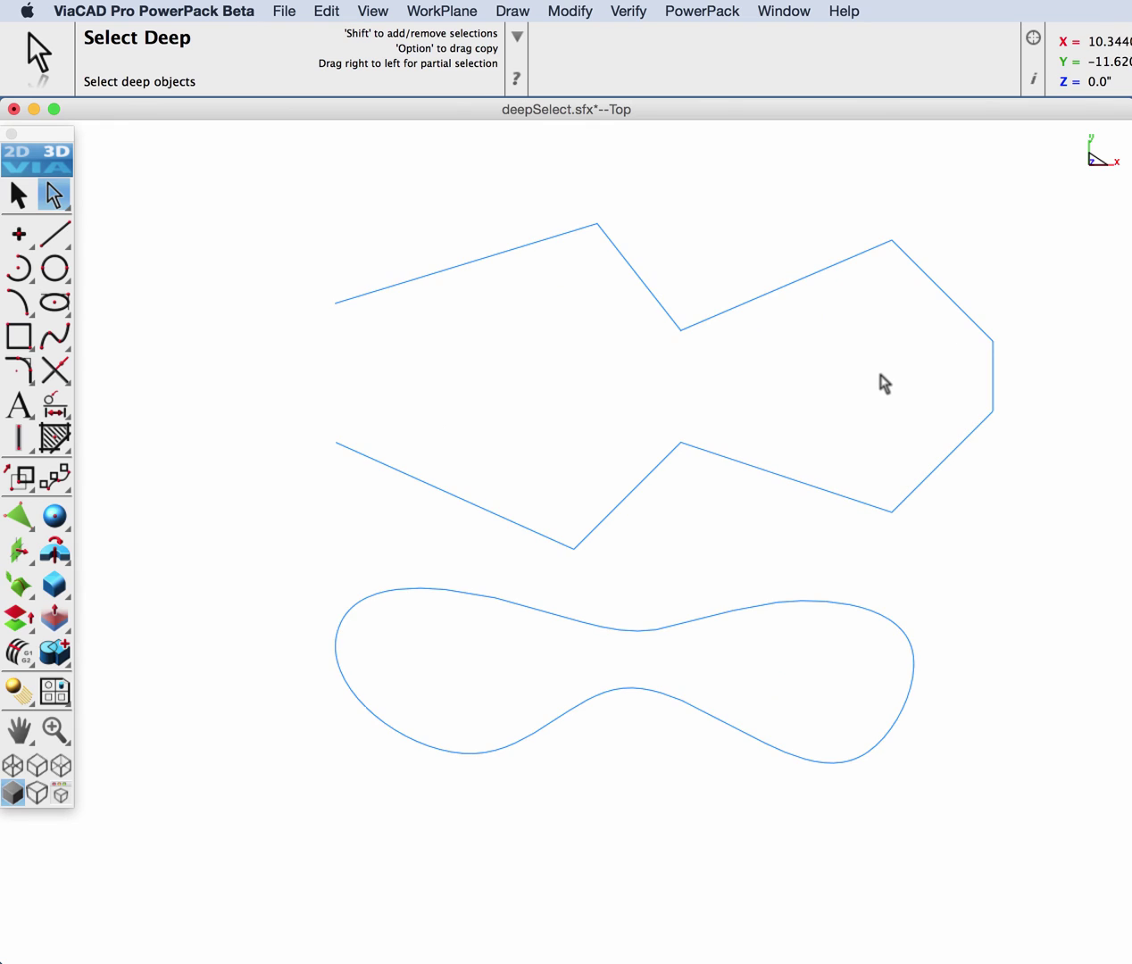
left_click(547, 239)
mouse_move(597, 225)
left_mouse_down()
mouse_move(580, 292)
mouse_move(593, 220)
left_mouse_up()
left_click(542, 308)
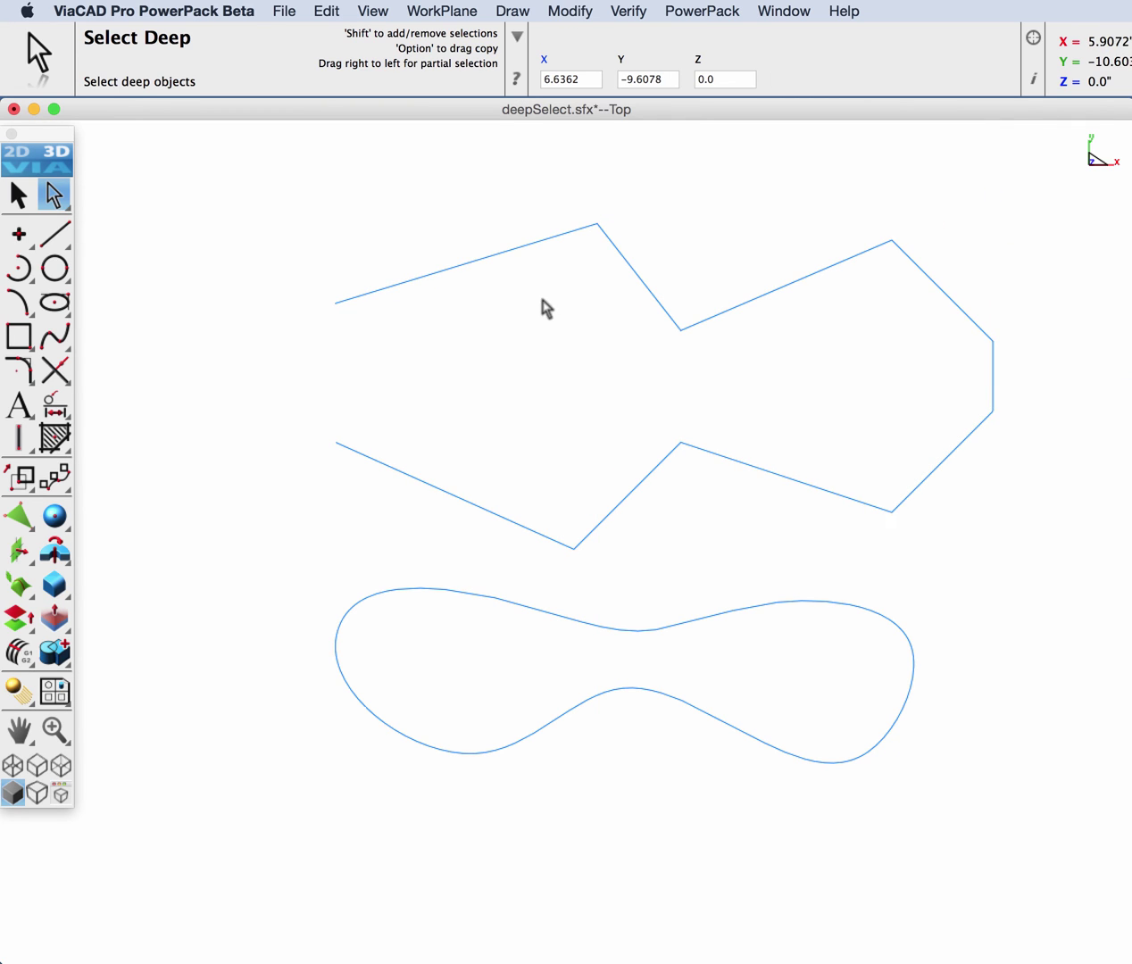
left_click(569, 619)
mouse_move(515, 605)
left_mouse_down()
mouse_move(504, 641)
mouse_move(514, 602)
left_mouse_up()
left_click(560, 589)
Remove the polyline's top corner with Delete and its lower middle corner with Edit > Cut.
left_click(616, 244)
key("Delete")
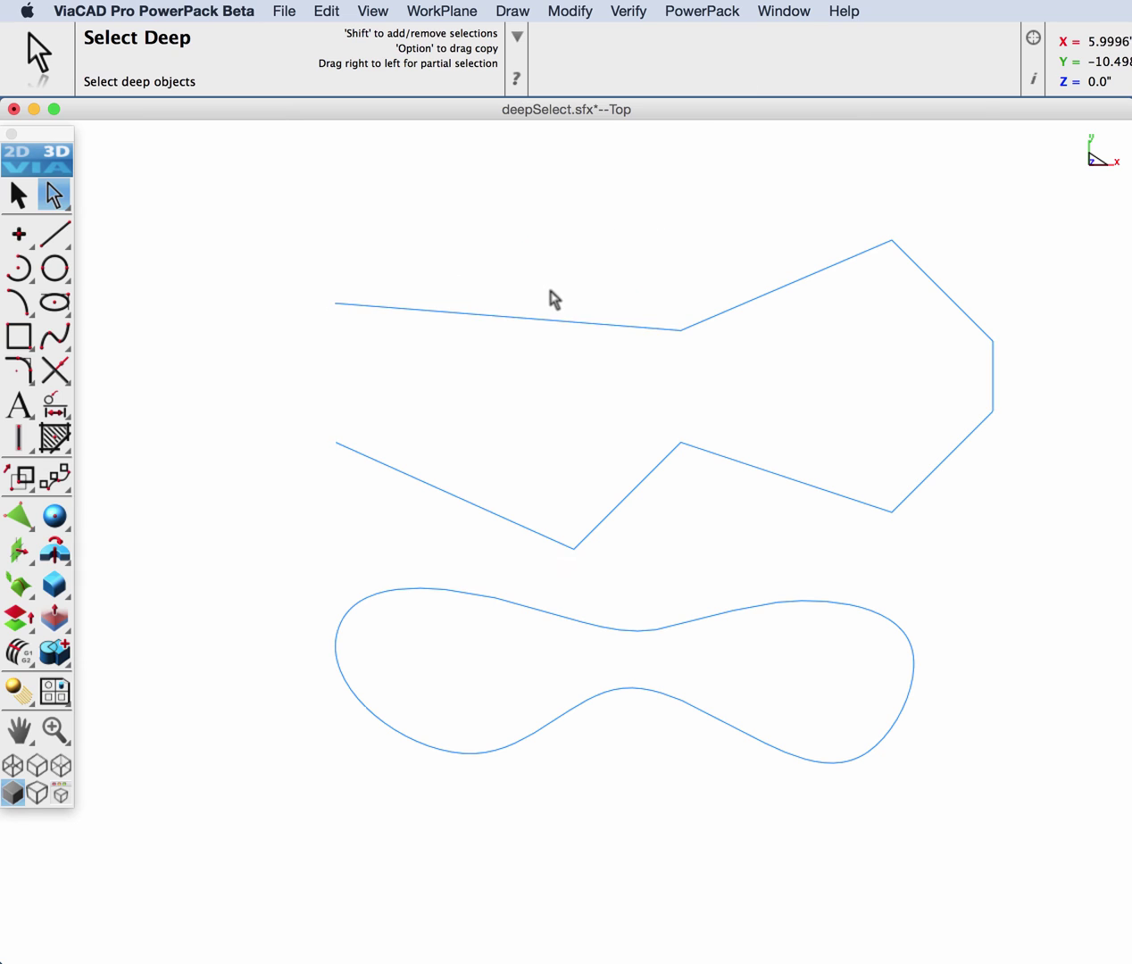
left_click(685, 445)
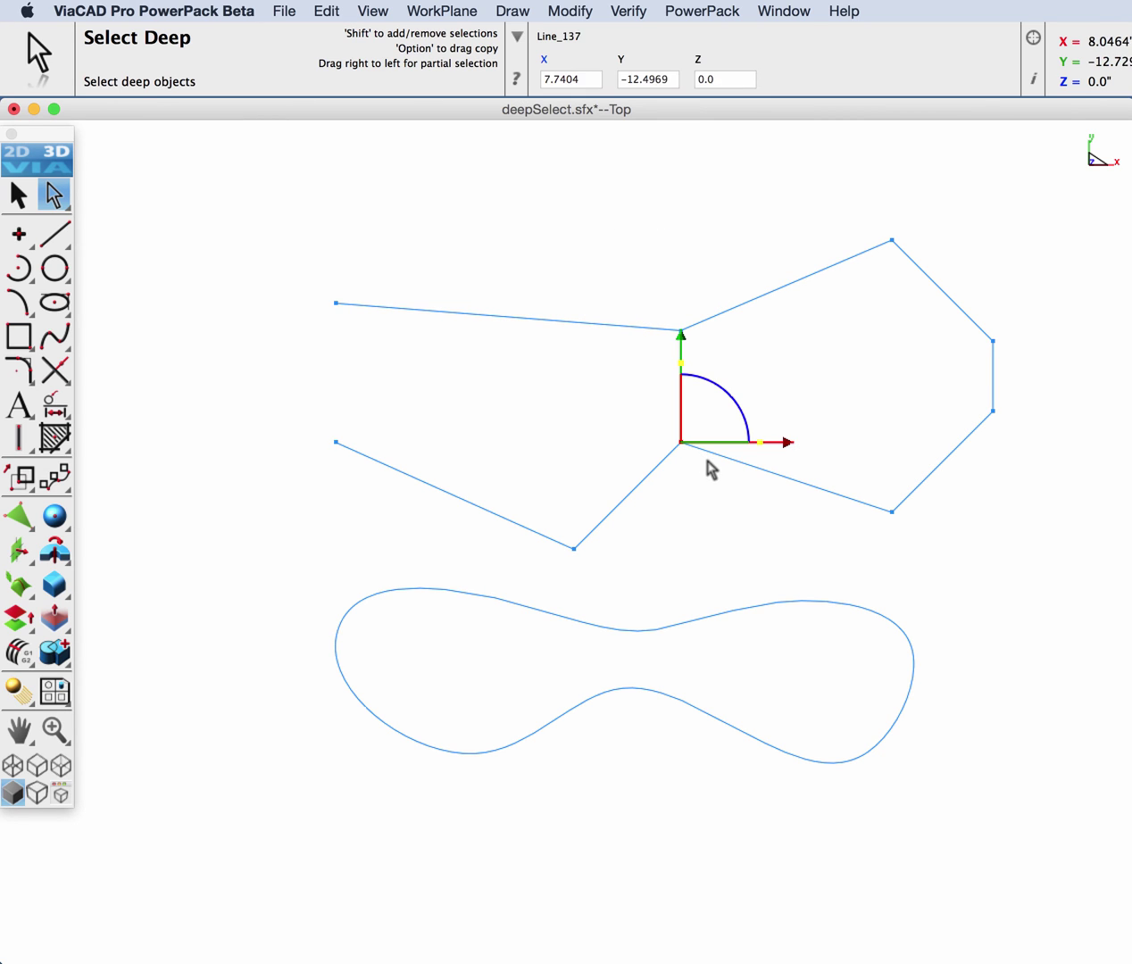
left_click(327, 11)
left_click(343, 82)
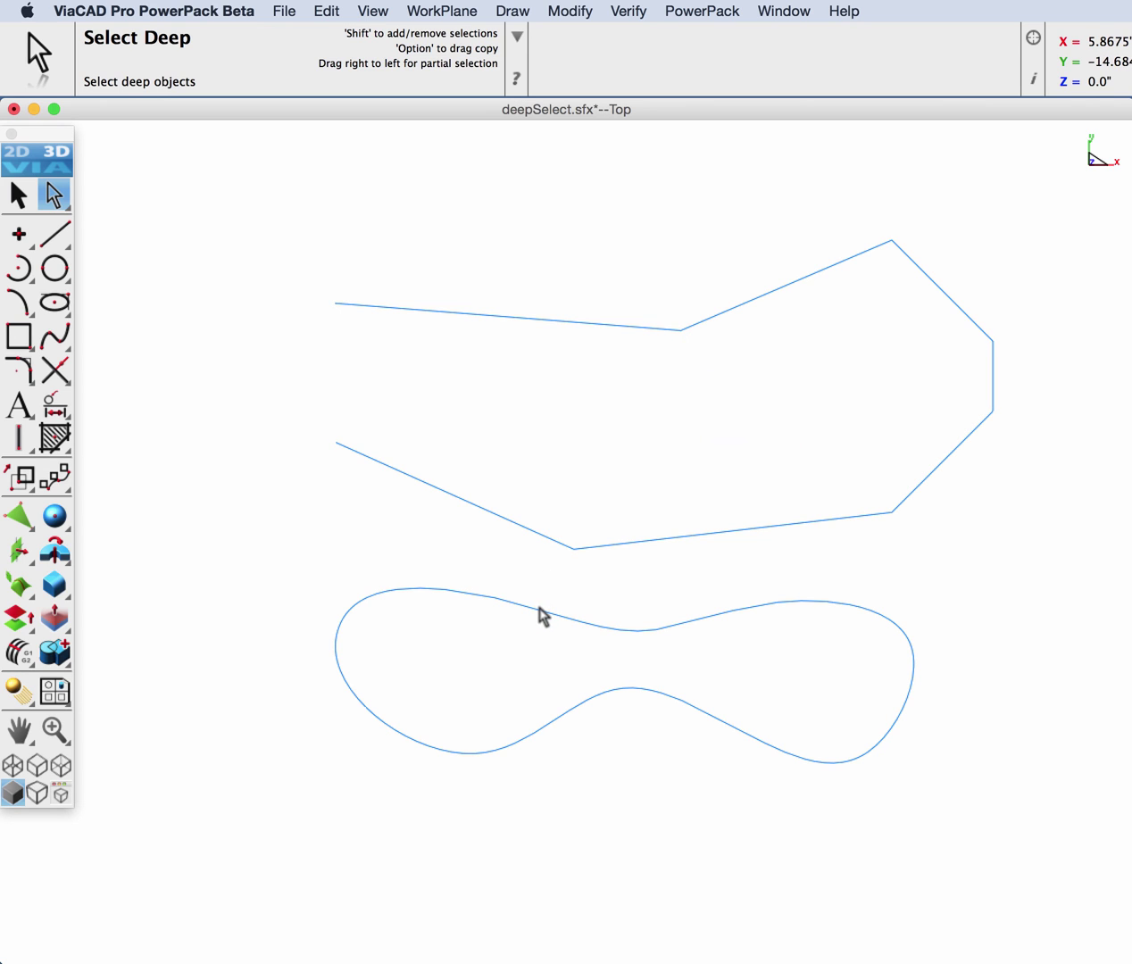
Delete the spline's bottom point to flatten its lower-left lobe.
left_click(538, 609)
left_click_drag(493, 581, 527, 614)
left_click(515, 637)
left_click(475, 754)
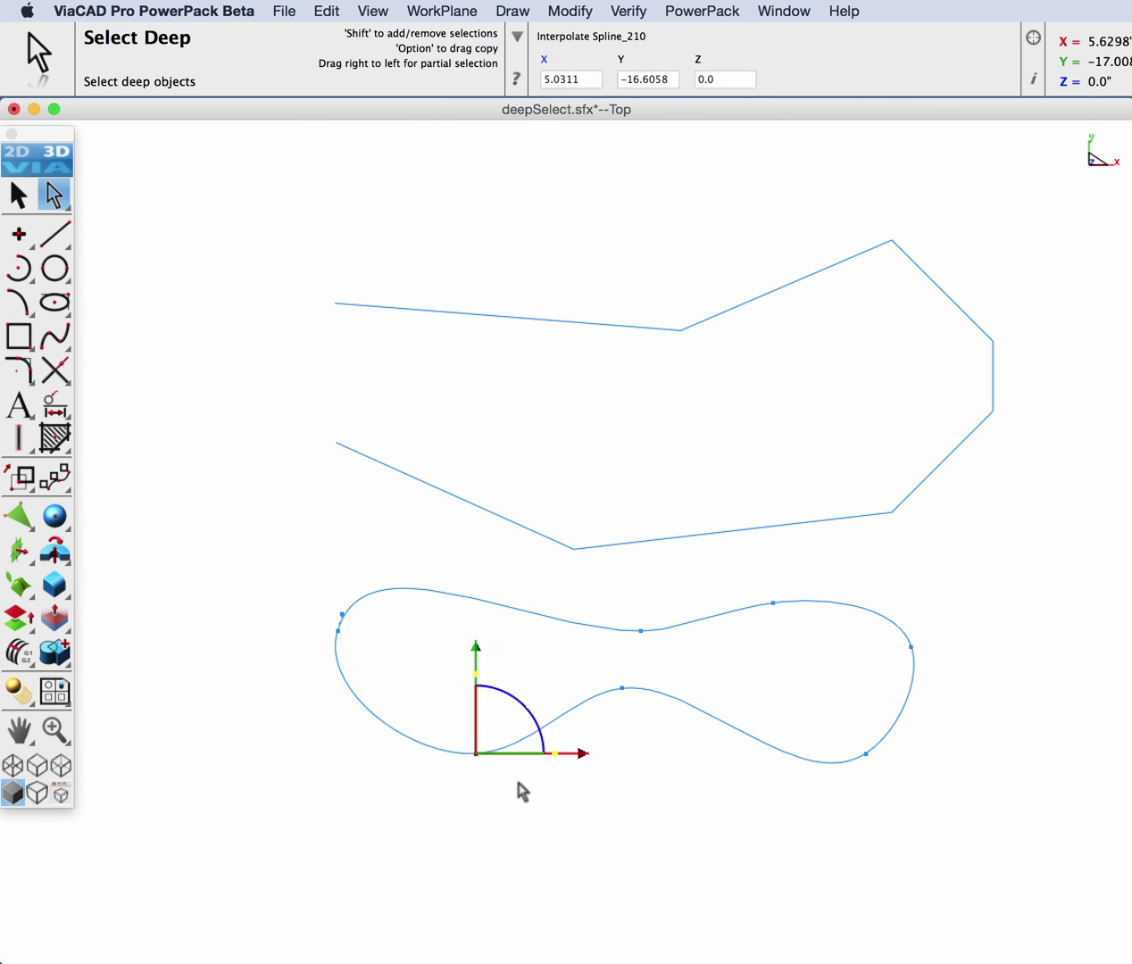
key("Delete")
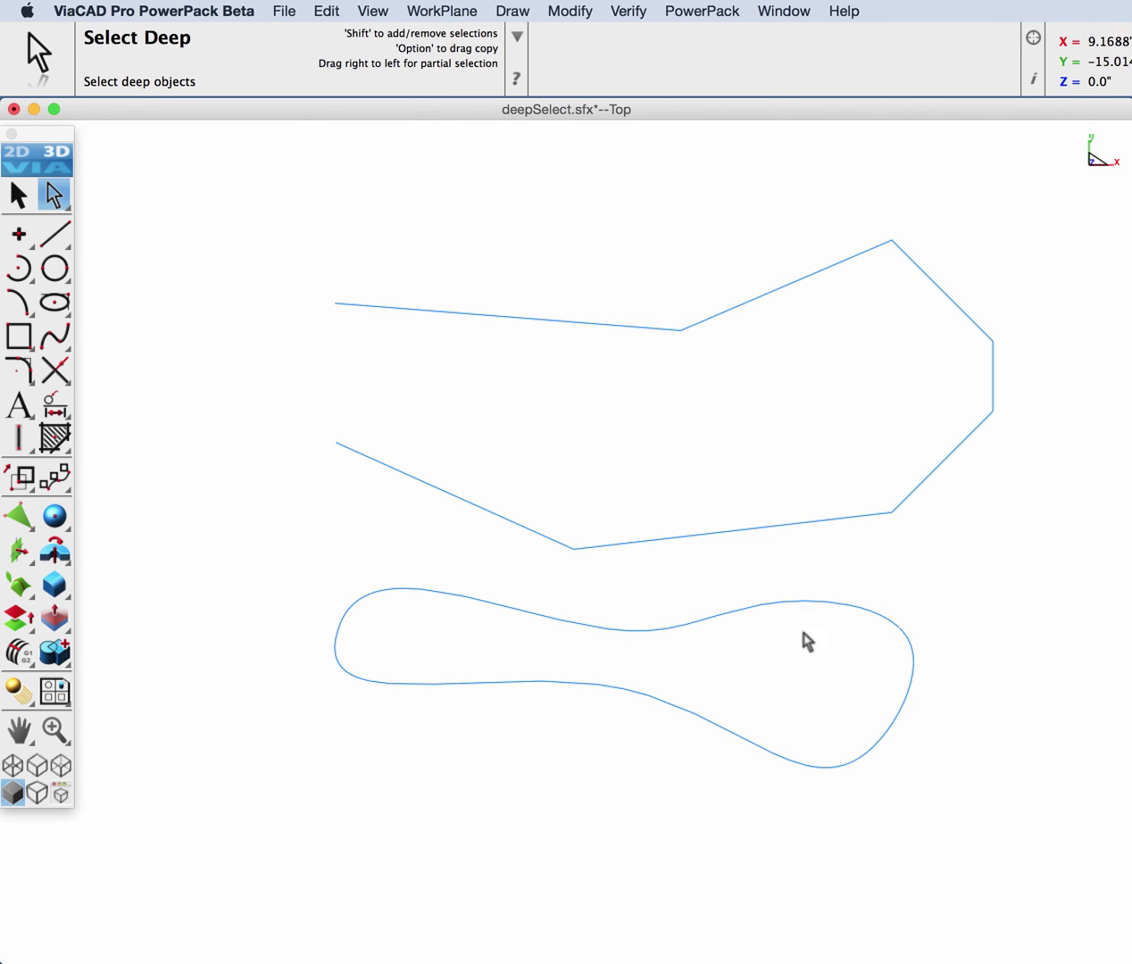